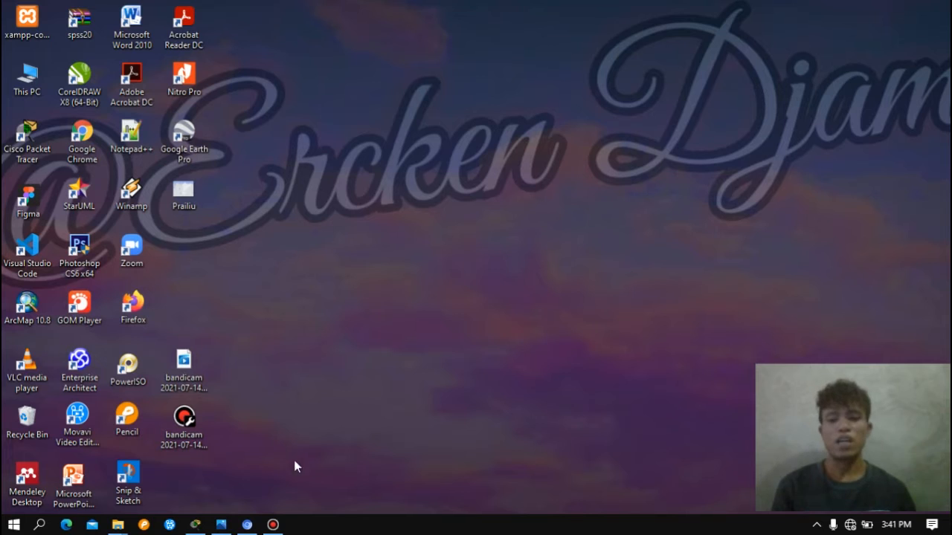
- Switch to Cisco Packet Tracer and place four generic PCs in two rows above the Internet cloud and the ISP1 router
left_click(220, 524)
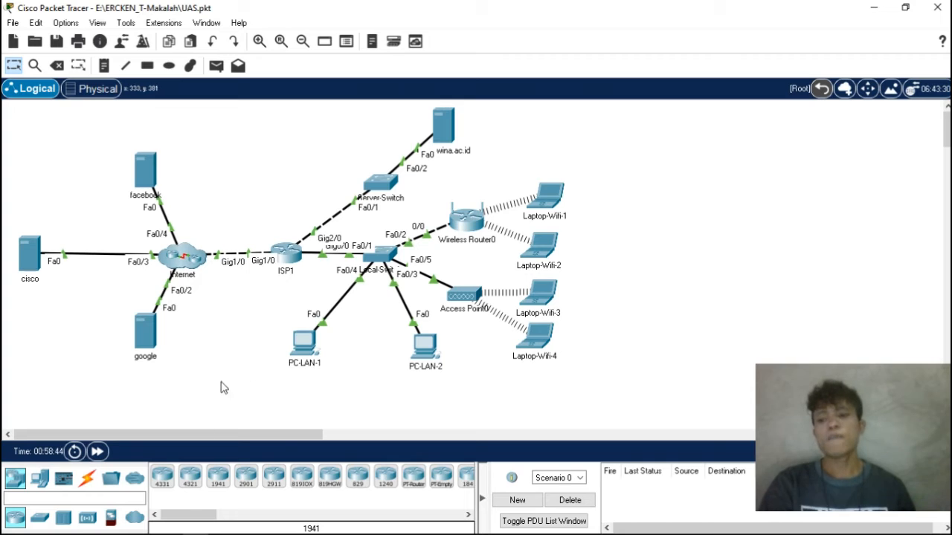
left_click(39, 479)
left_click_drag(162, 476, 214, 131)
left_click_drag(162, 477, 291, 213)
left_click_drag(214, 201, 205, 188)
left_click_drag(288, 214, 274, 194)
left_click(305, 183)
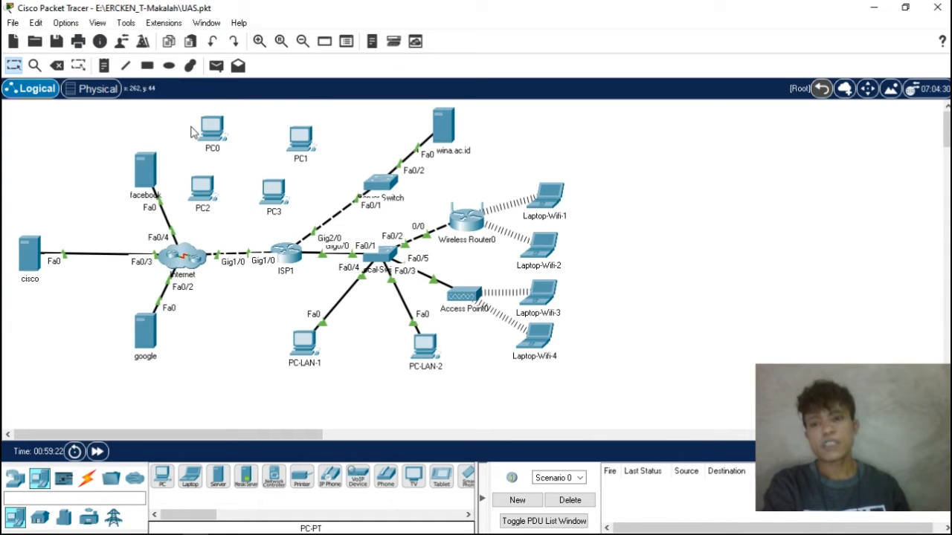
- Add the text notes 192.168.0.7 below PC0 and 192.168.0.8 beside PC1 in the workspace
key("n")
left_click(211, 159)
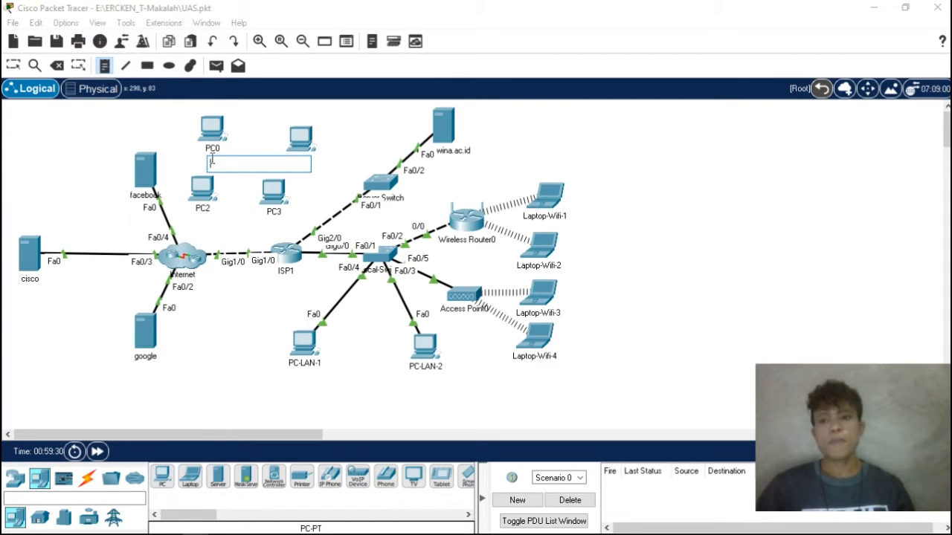
type("192.168.0.")
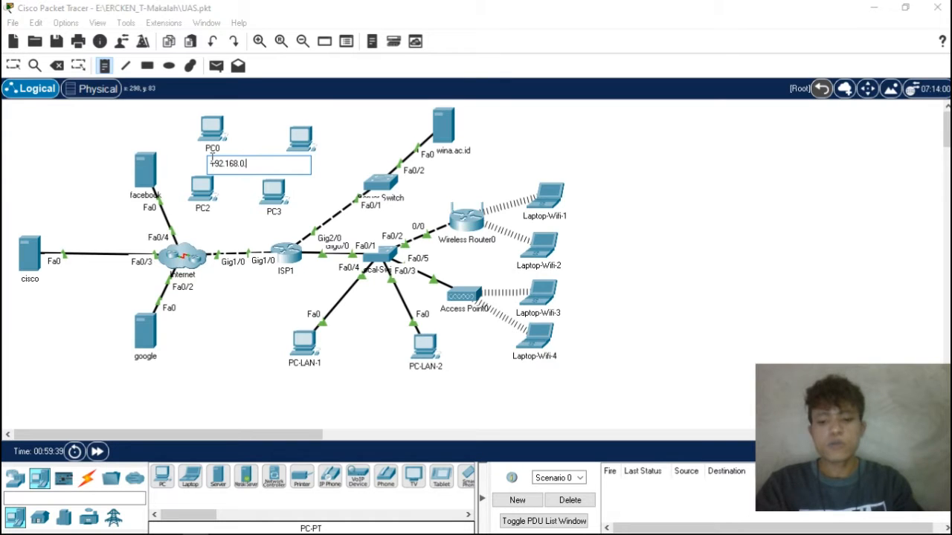
type("7")
left_click(325, 185)
left_click(322, 165)
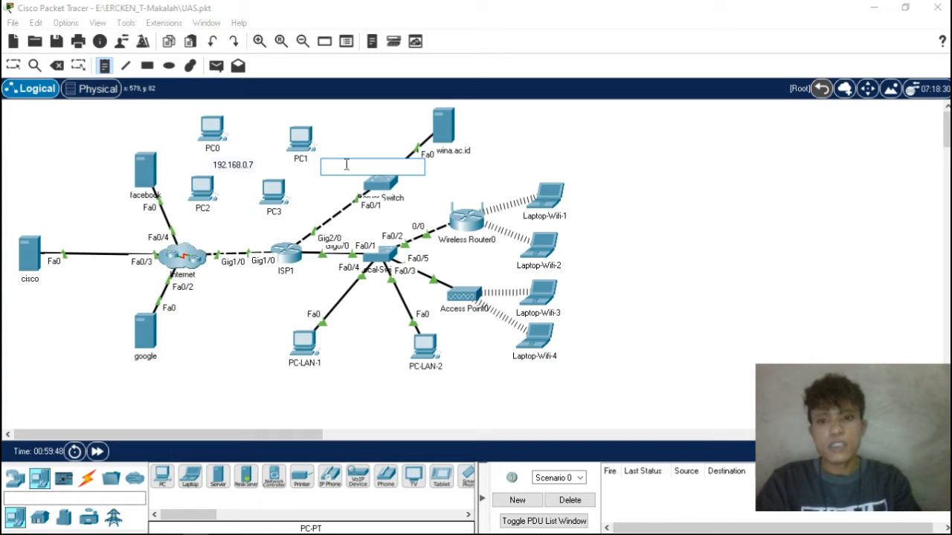
type("192")
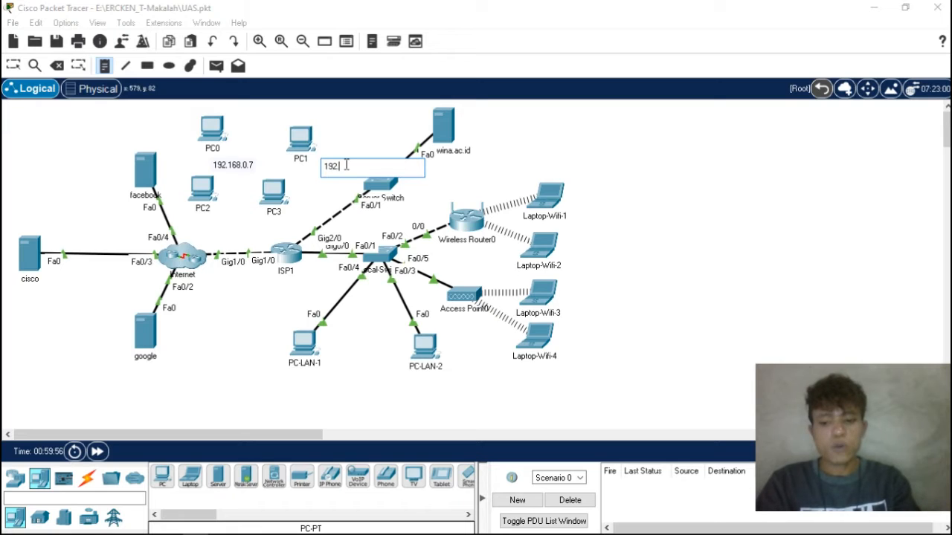
type(".168.0")
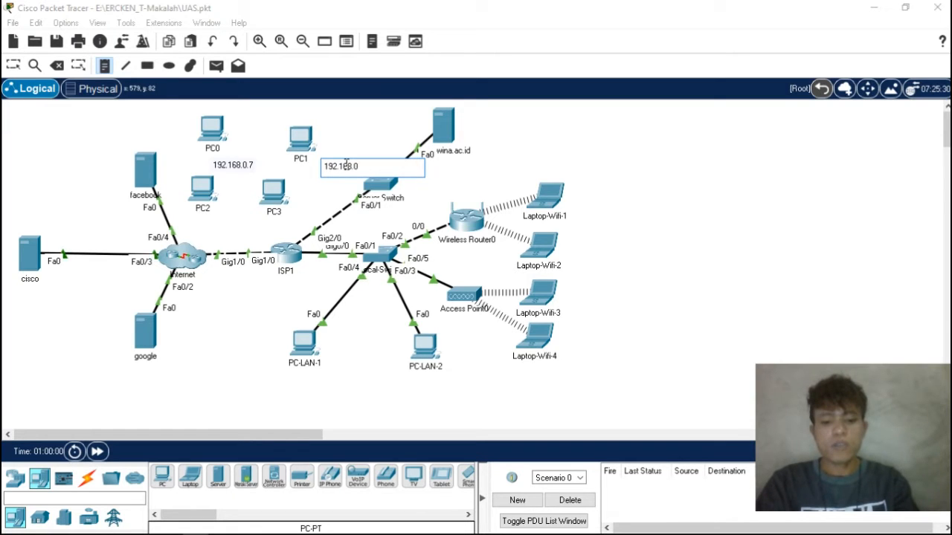
type(".8")
- Add the text notes 192.168.0.9 for PC2 and 192.168.0.10 for PC3, placing each address label next to its PC
left_click(219, 215)
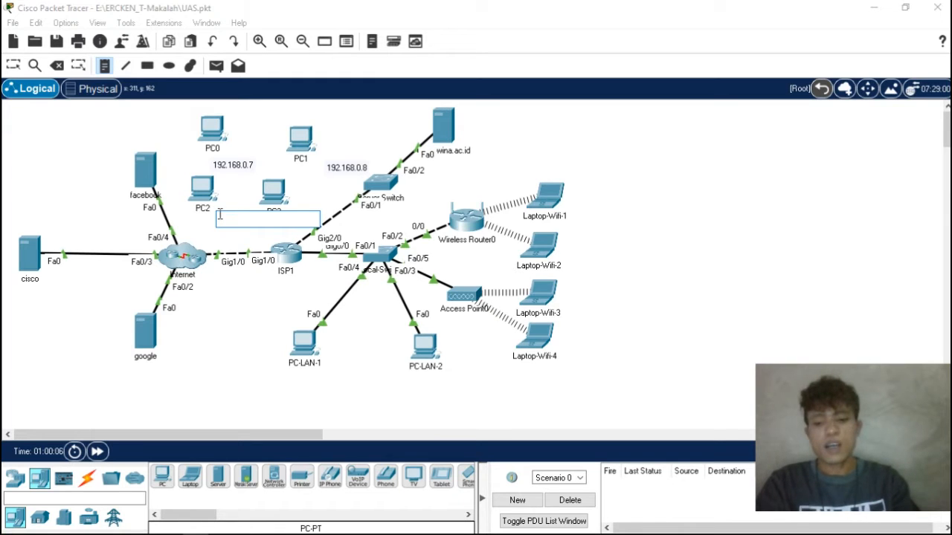
type("1")
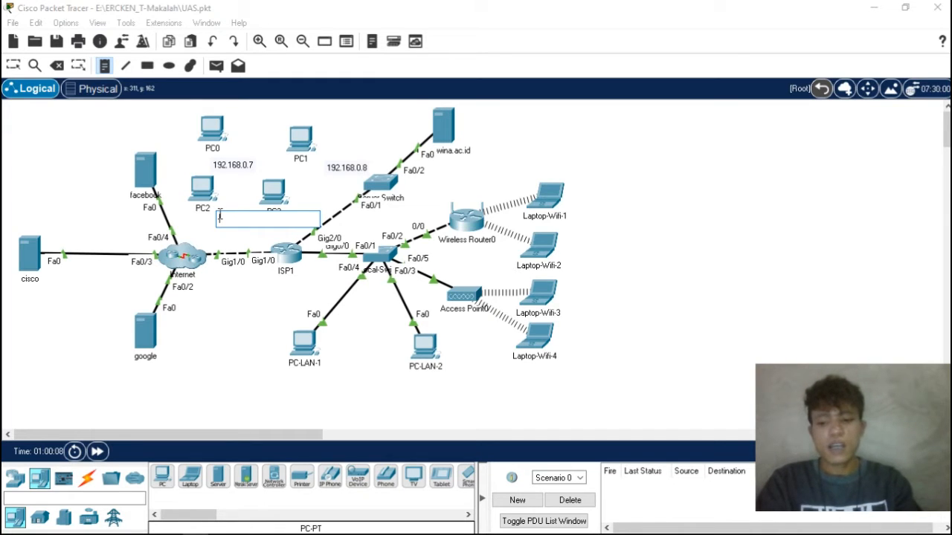
type("92.168.0.9")
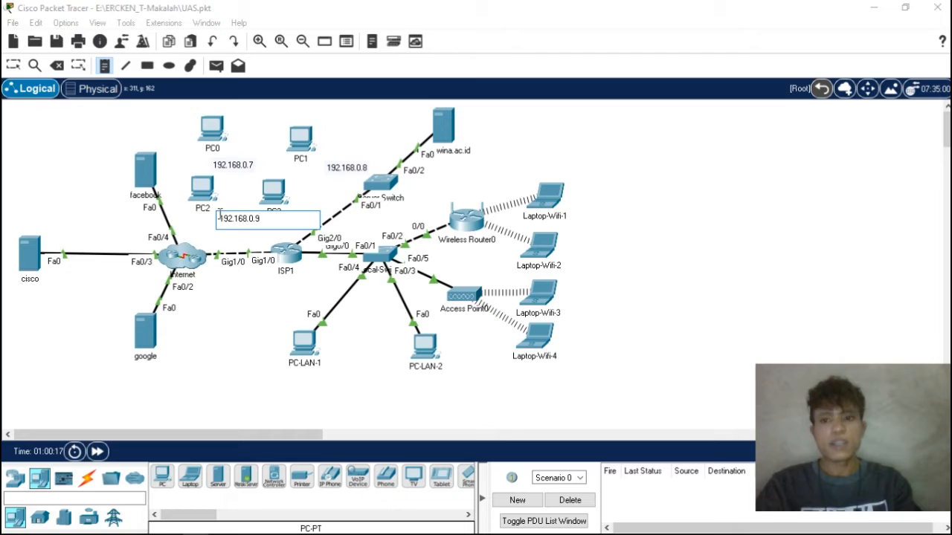
left_click(320, 200)
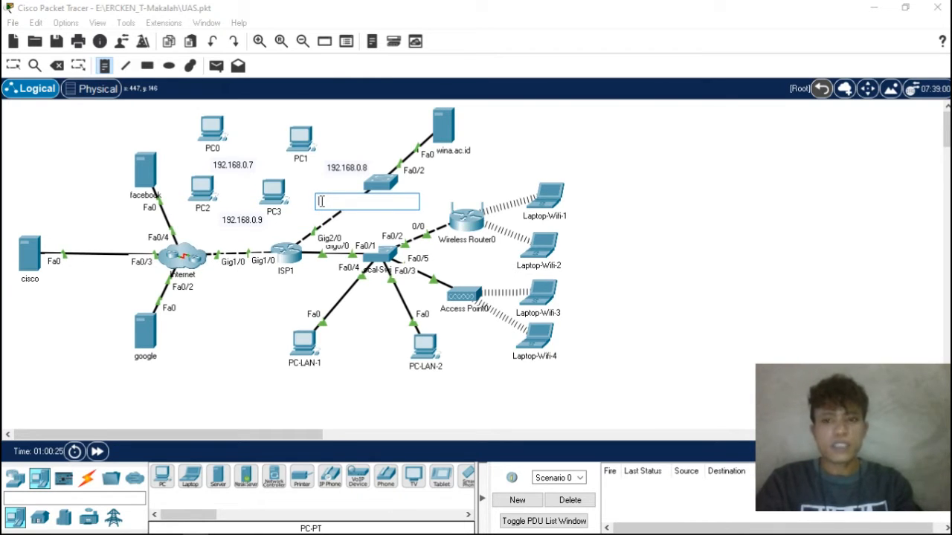
type("192.1")
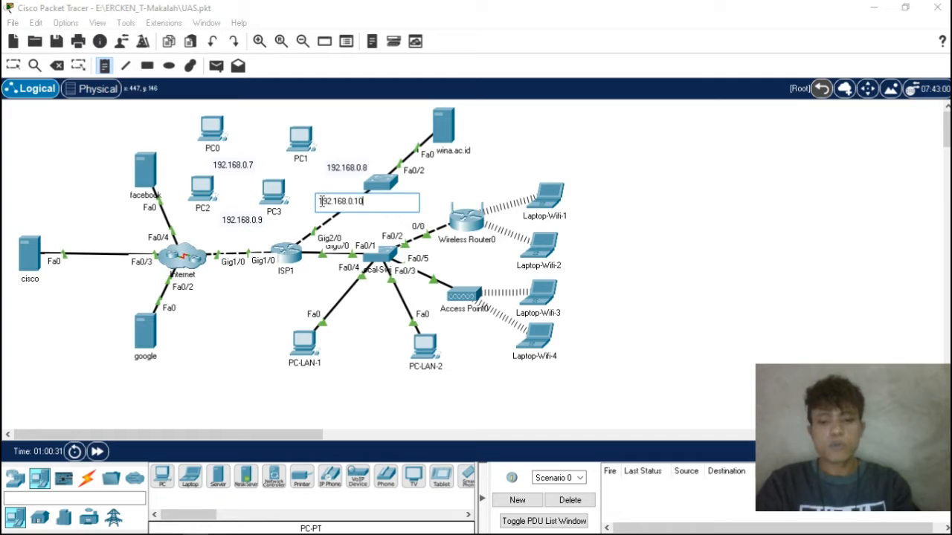
type("68.0.10")
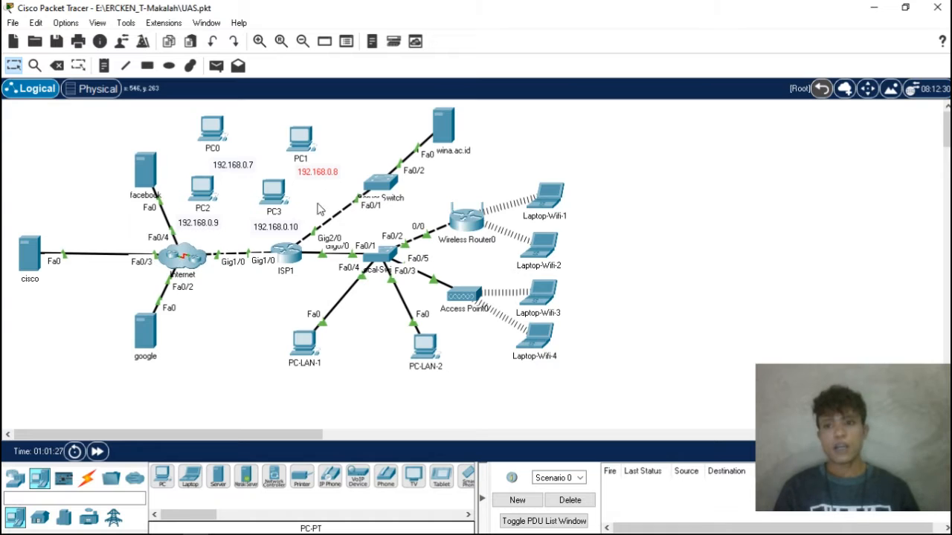
- Give PC0 the static IPv4 address 192.168.0.7 with subnet mask 255.255.255.0 and close its window
left_click(219, 136)
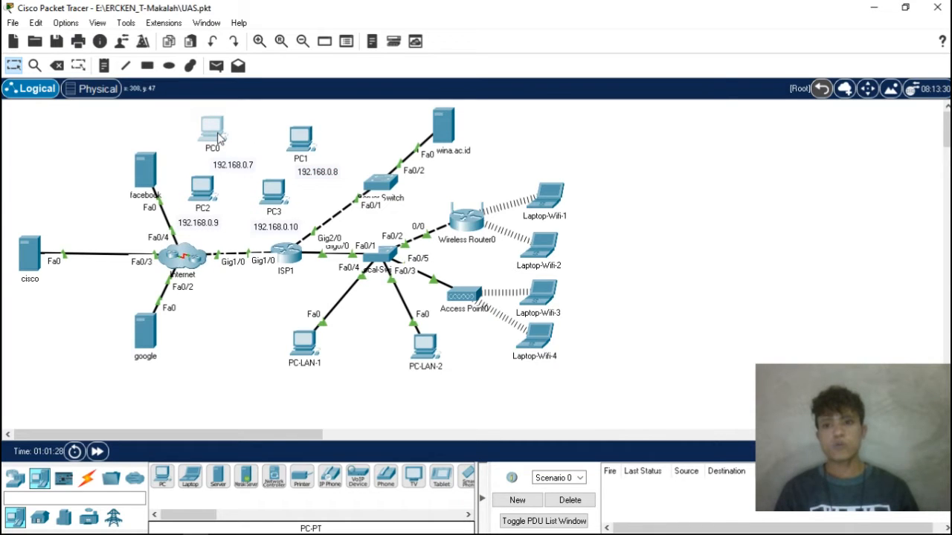
left_click(218, 135)
left_click(346, 58)
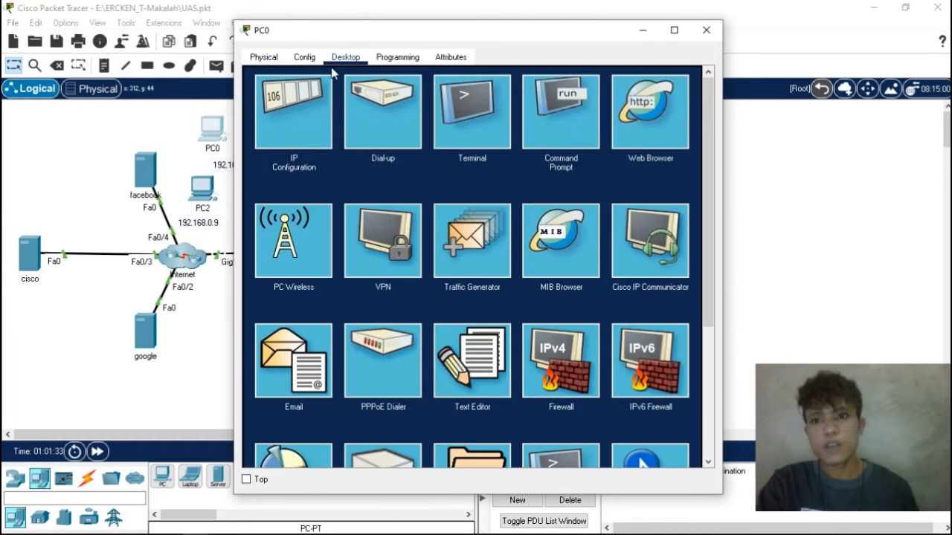
left_click(289, 104)
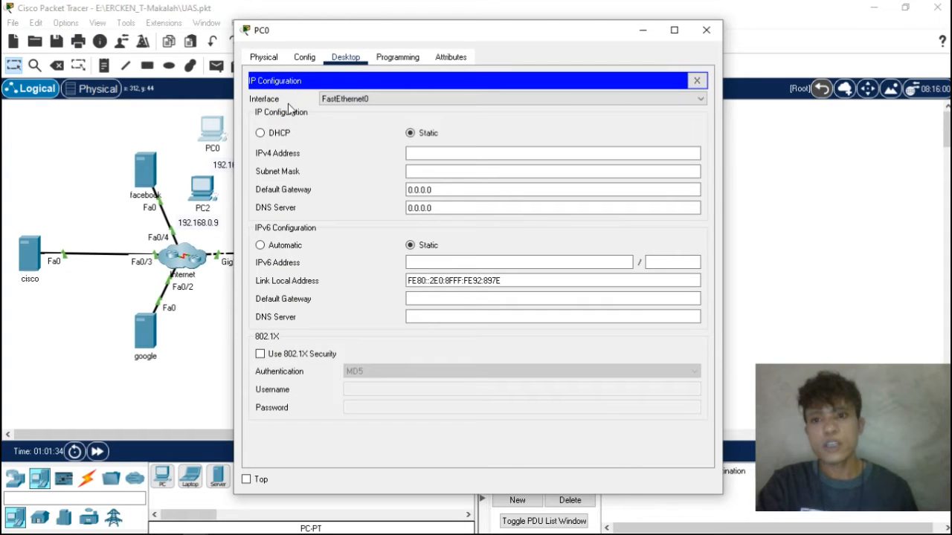
left_click(414, 153)
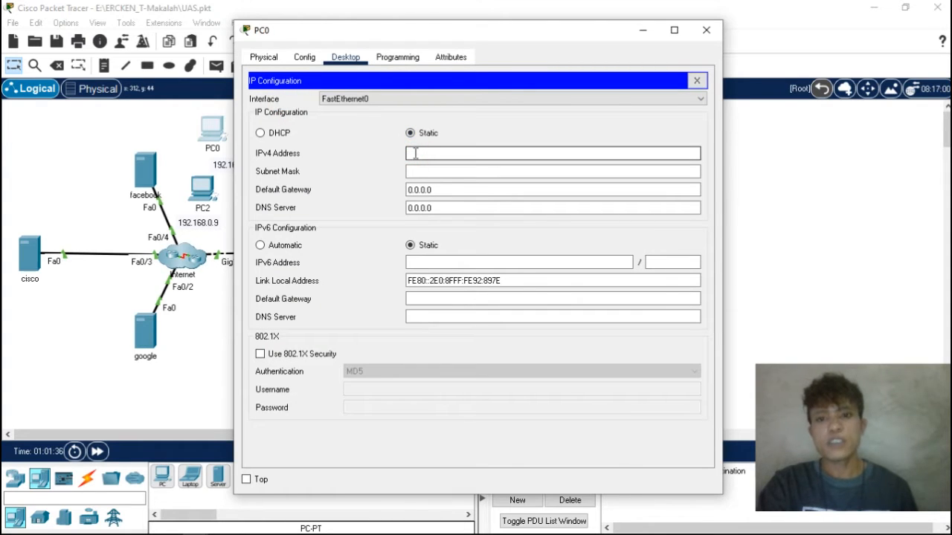
type("192.168.0.7")
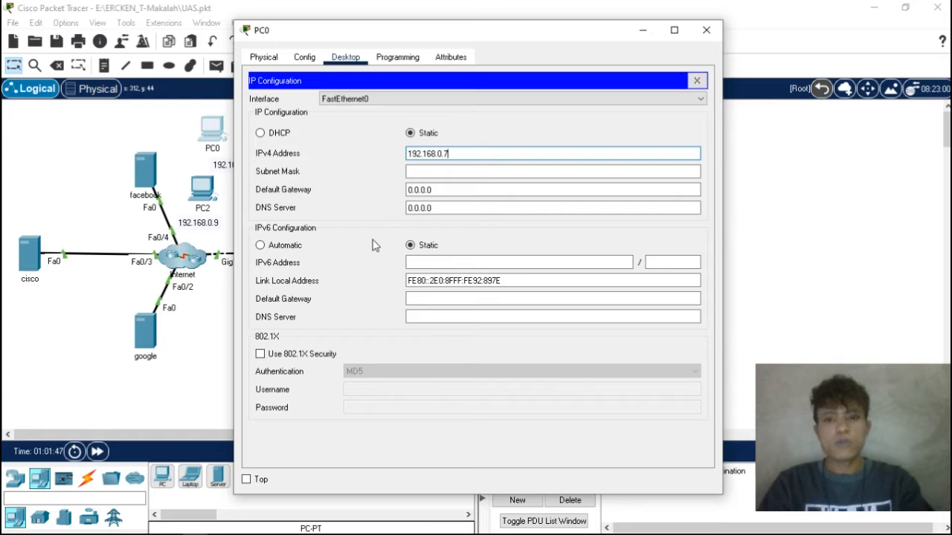
key("Return")
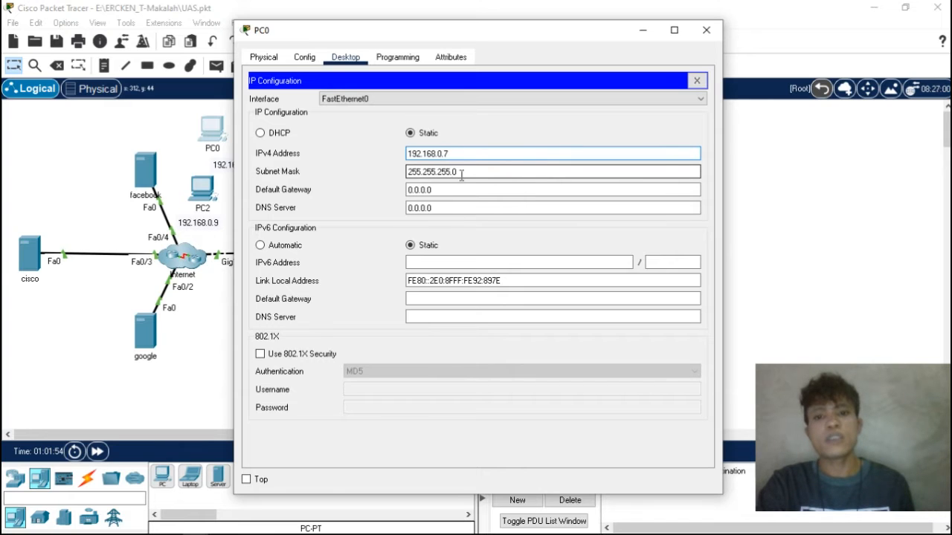
left_click(705, 30)
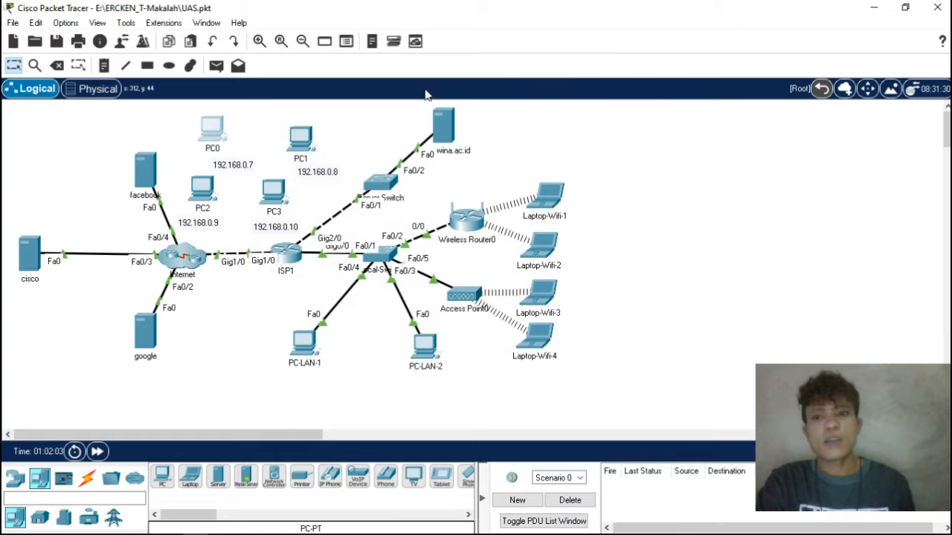
- Give PC1 the static IPv4 address 192.168.0.8 with subnet mask 255.255.255.0 and close its window
left_click(305, 145)
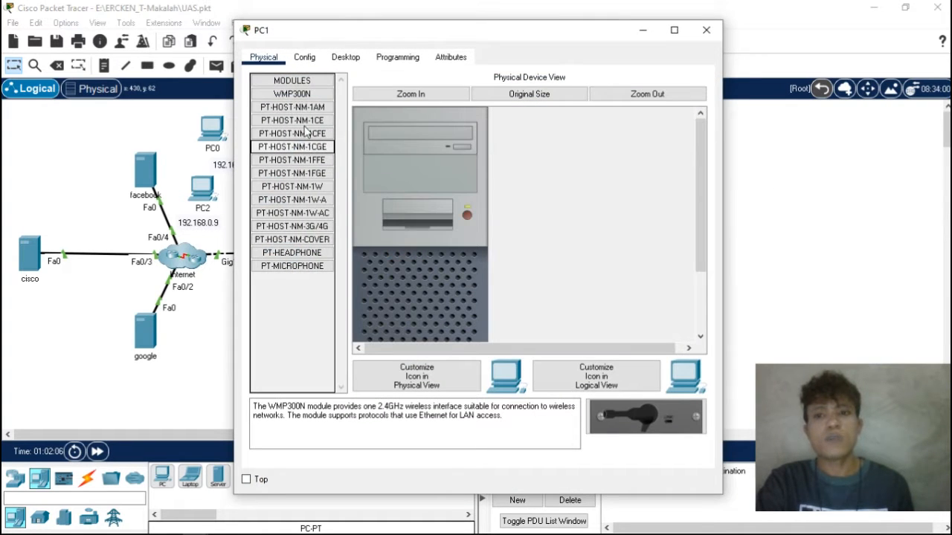
left_click(346, 57)
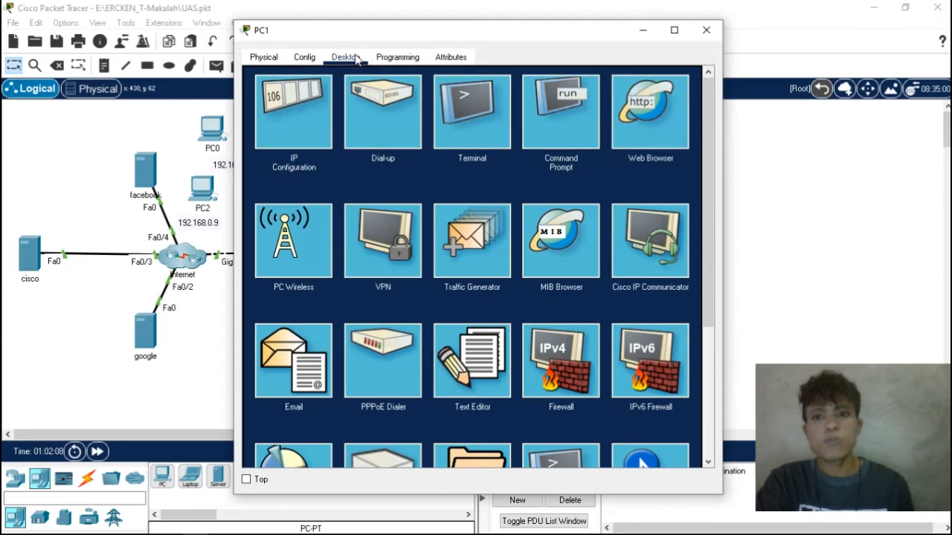
left_click(297, 103)
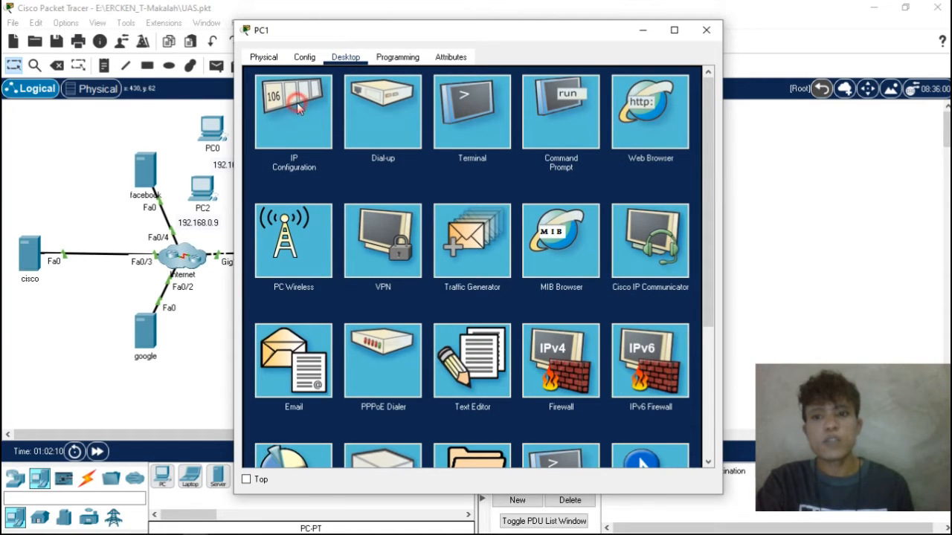
left_click(410, 152)
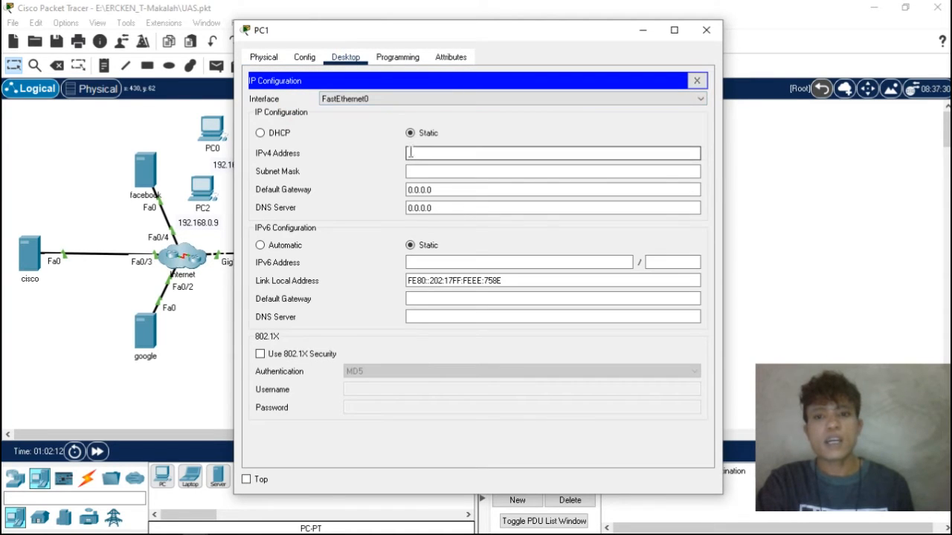
type("192.168.0.8")
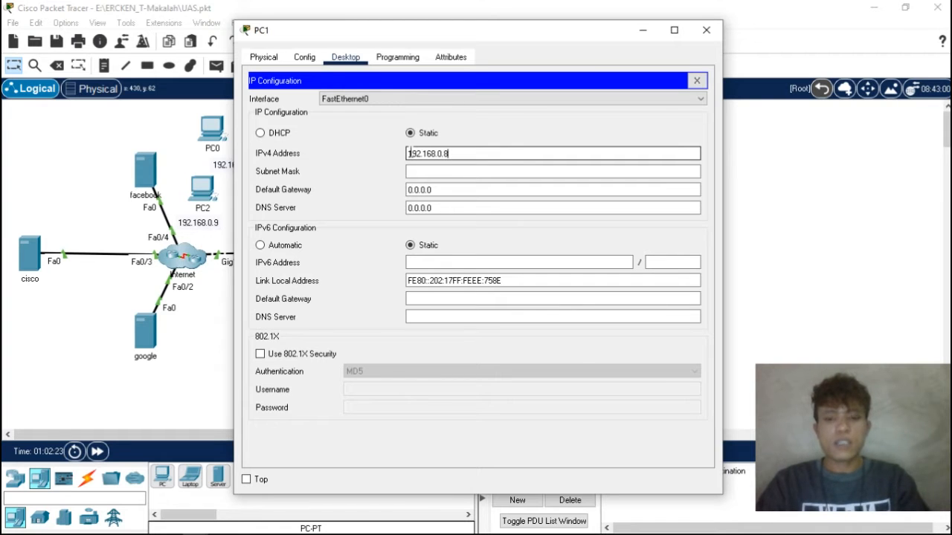
key("Return")
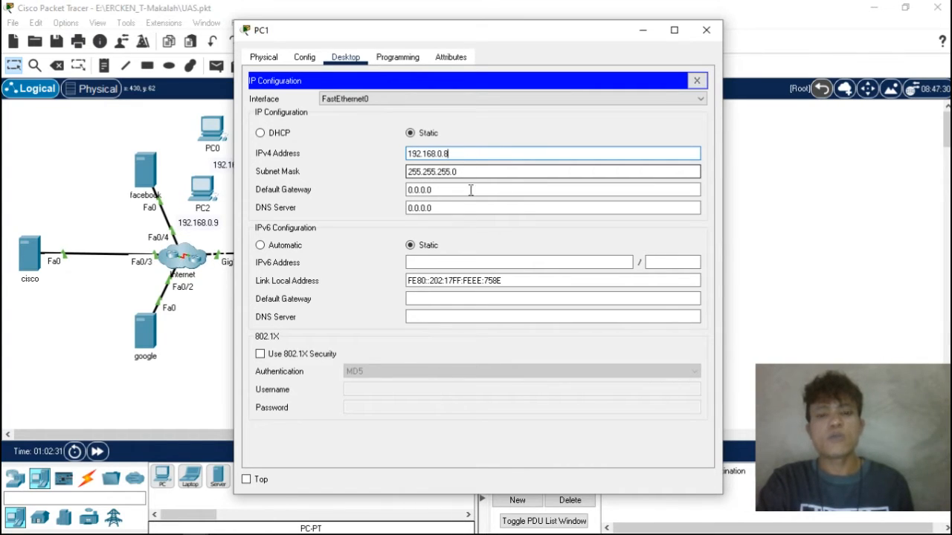
left_click(707, 30)
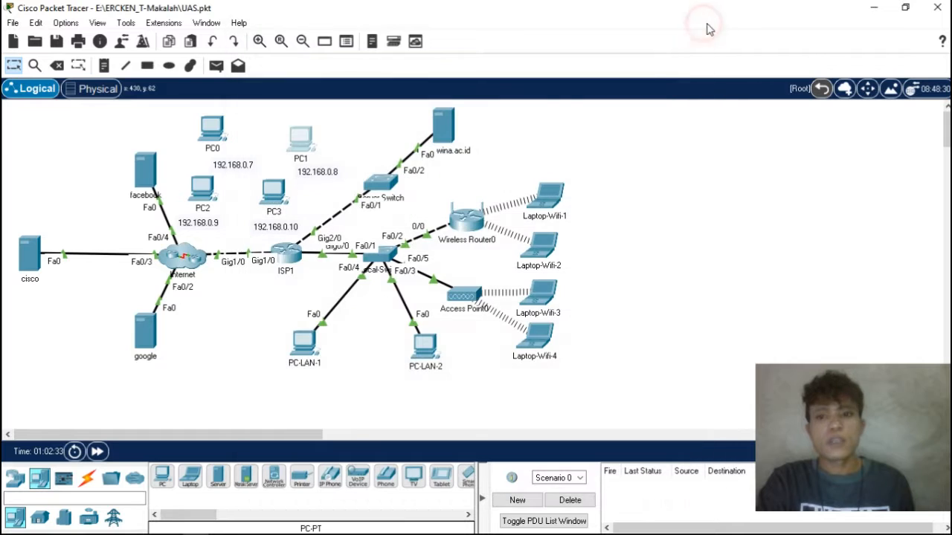
- Give PC2 the static IPv4 address 192.168.0.9 with subnet mask 255.255.255.0 and close its window
left_click(208, 189)
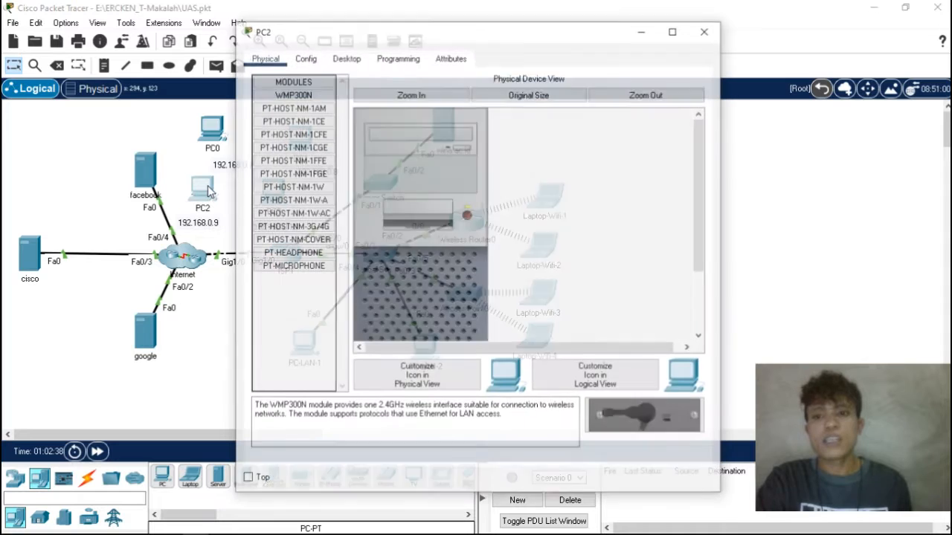
left_click(349, 58)
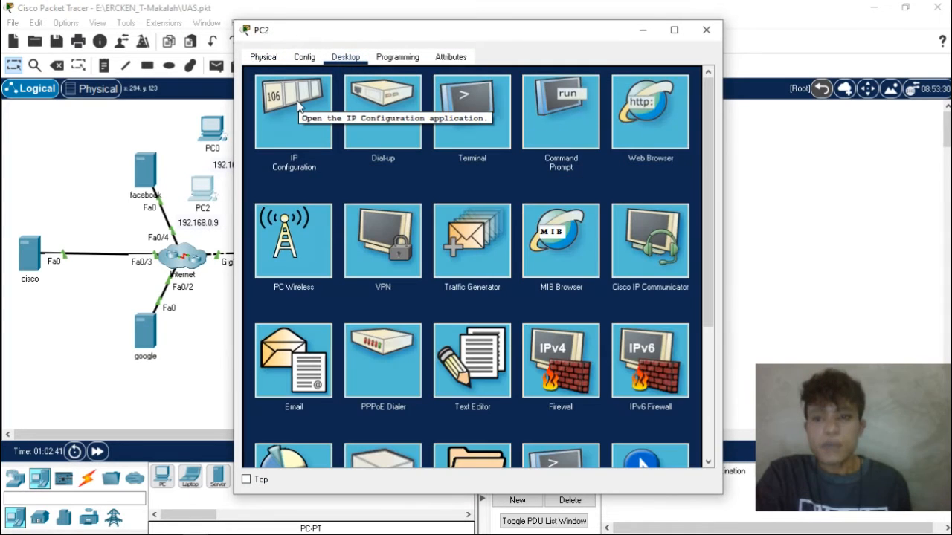
left_click(298, 108)
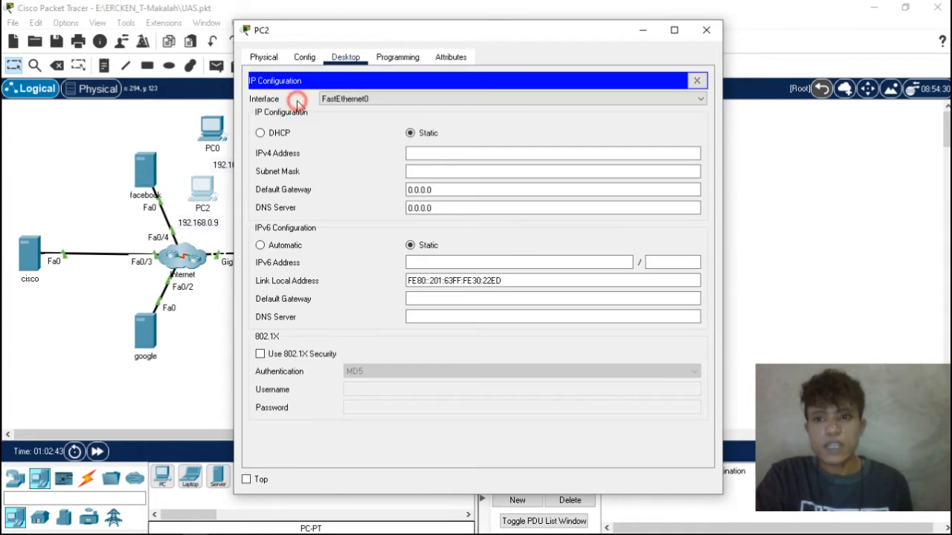
left_click(424, 152)
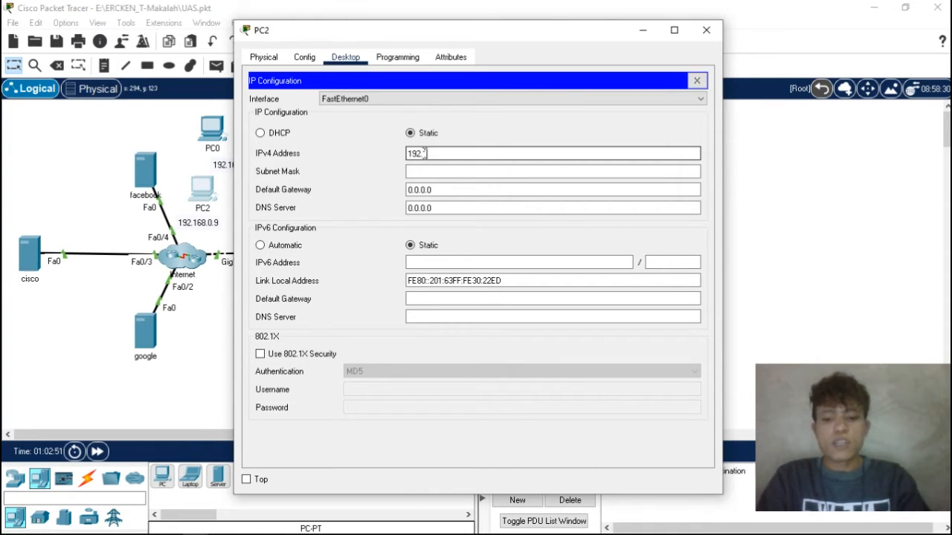
type("168.0.9")
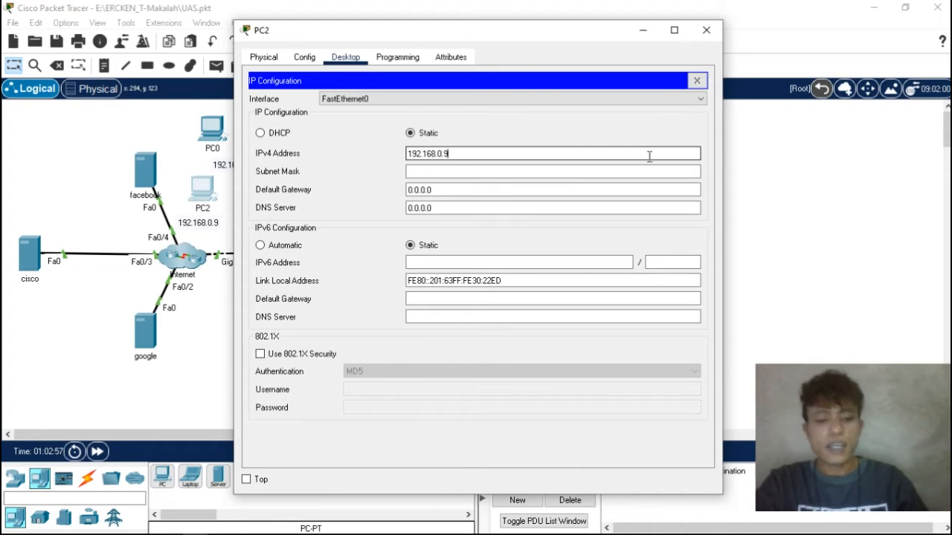
key("Tab")
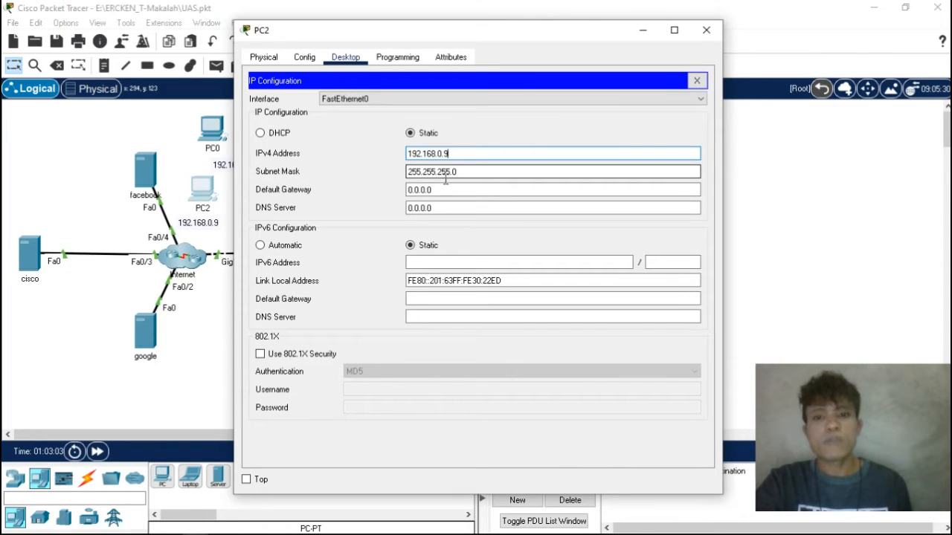
left_click(706, 30)
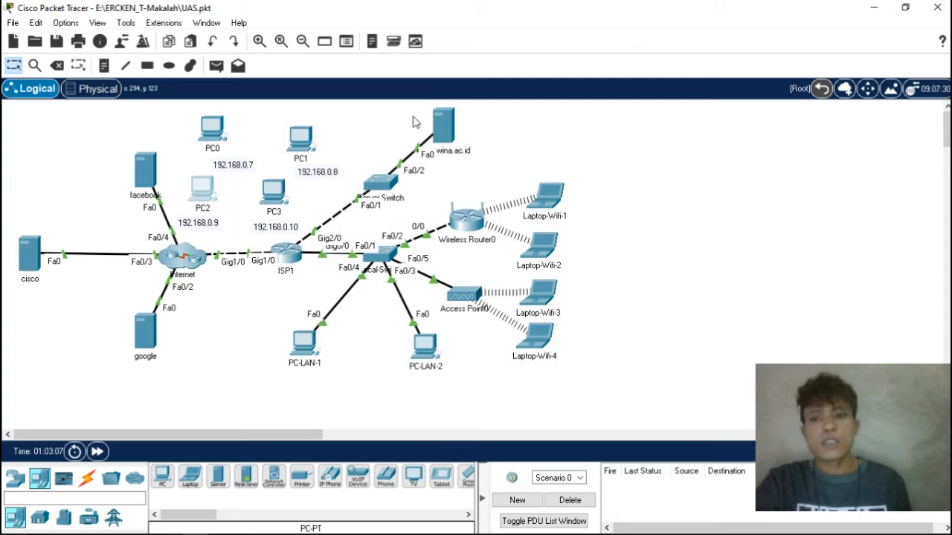
- Give PC3 the static IPv4 address 192.168.0.10 with subnet mask 255.255.255.0 and close its window
left_click(276, 201)
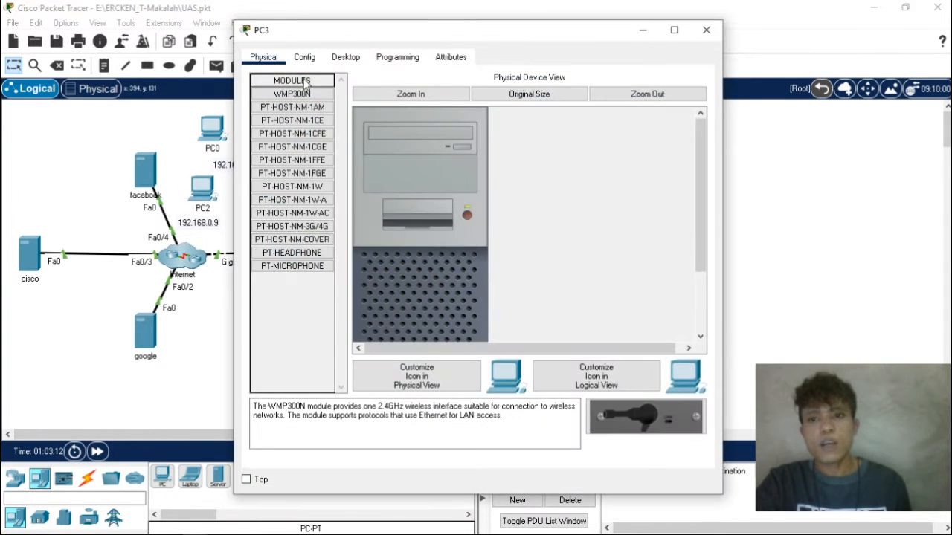
left_click(346, 57)
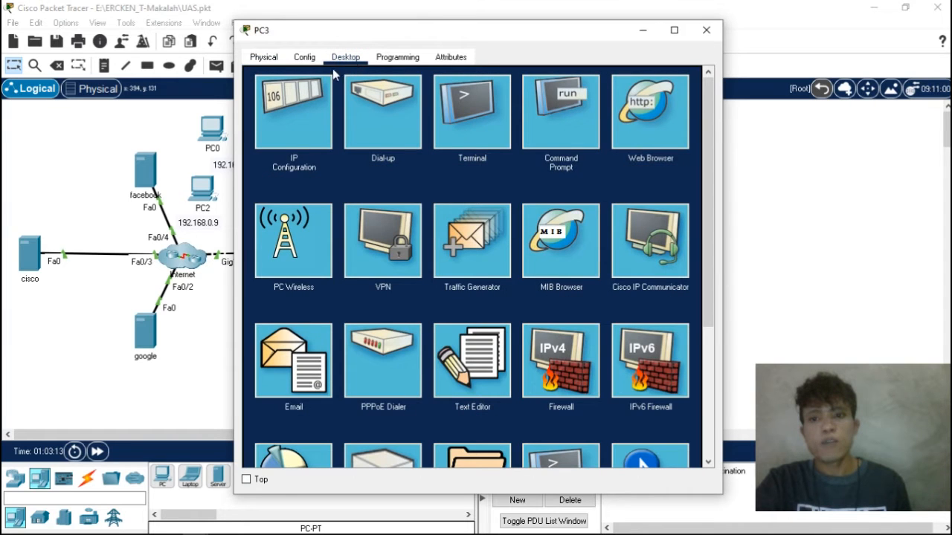
left_click(295, 104)
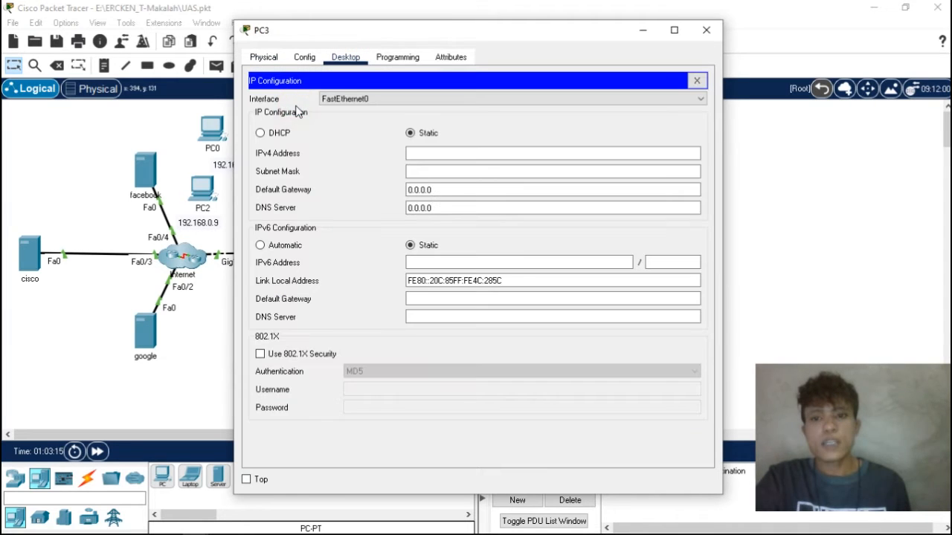
left_click(409, 153)
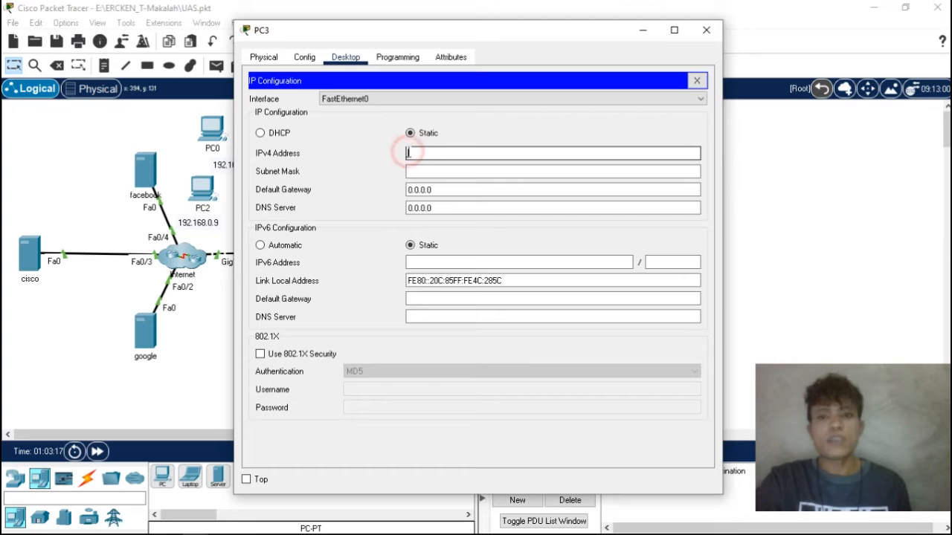
type("192.168.0.")
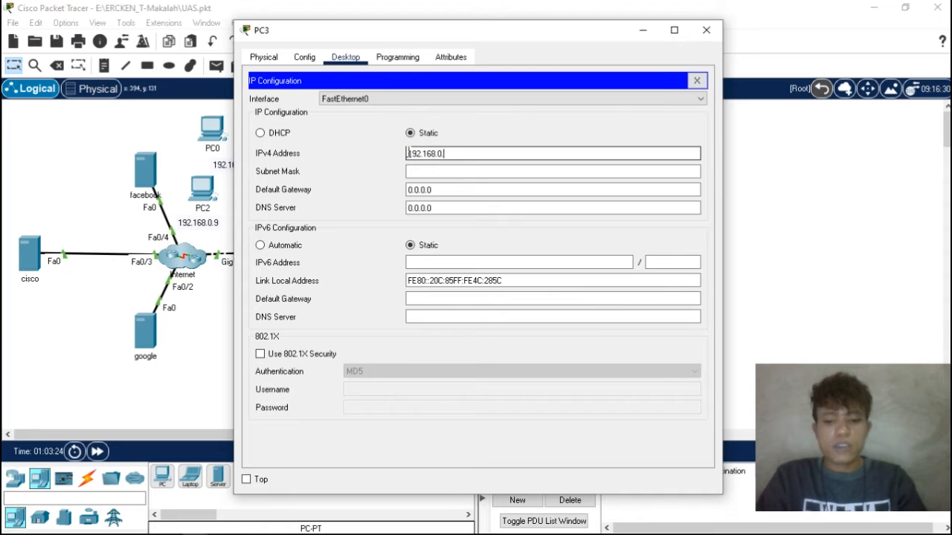
type("10")
key("Tab")
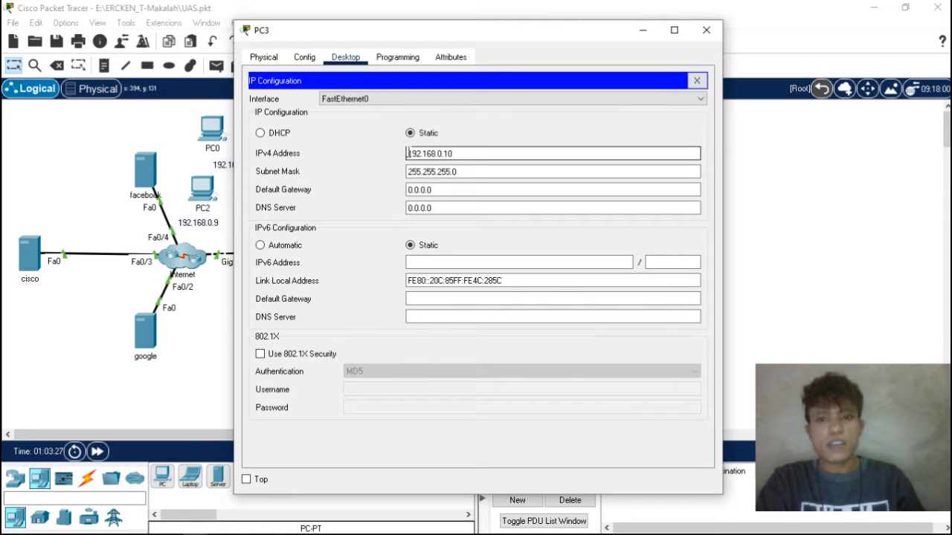
left_click(408, 154)
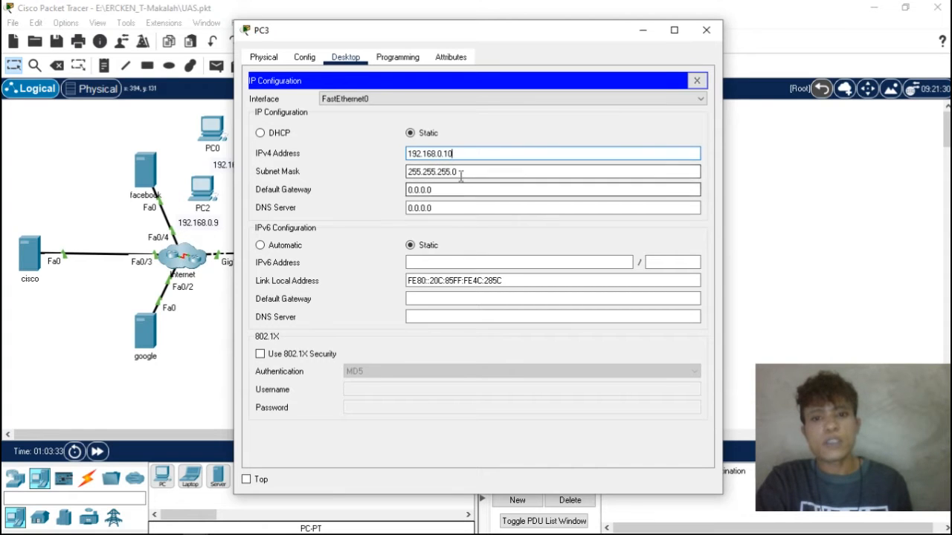
left_click(705, 30)
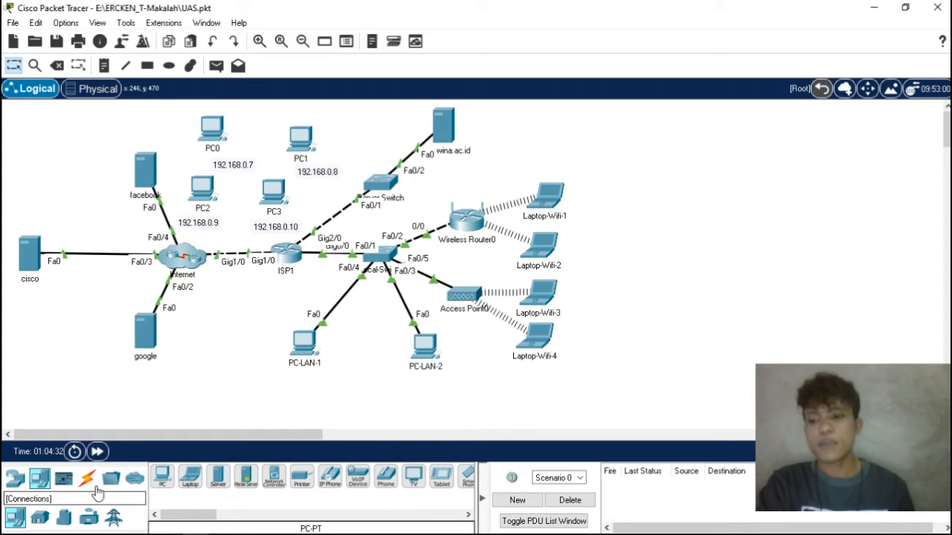
- Connect PC0's FastEthernet0 to FastEthernet0/3 of the switch linked to wina.ac.id with a Copper Straight-Through cable
left_click(88, 480)
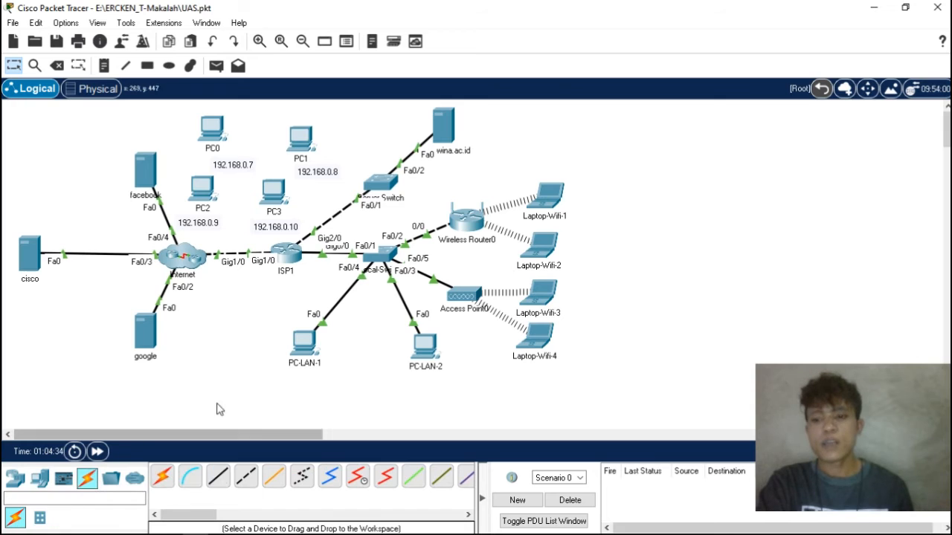
left_click(214, 482)
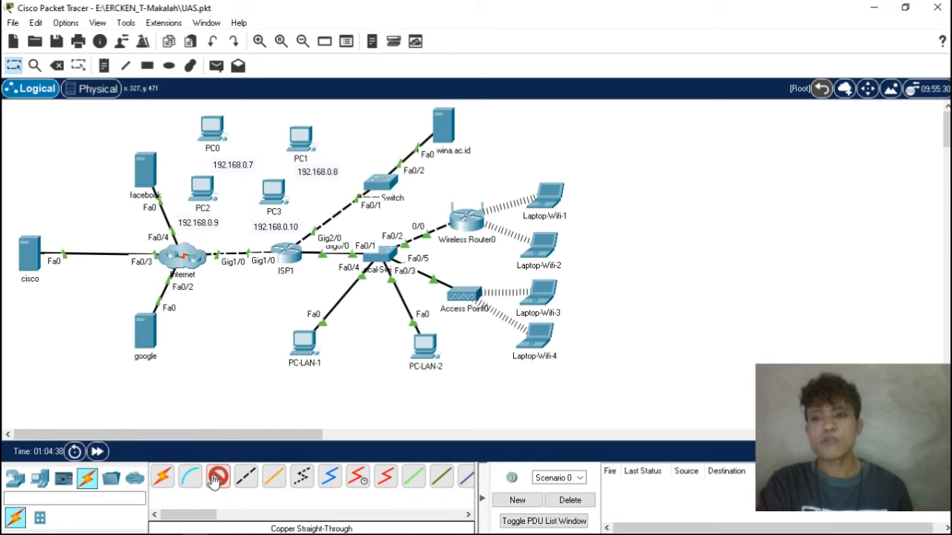
left_click(218, 137)
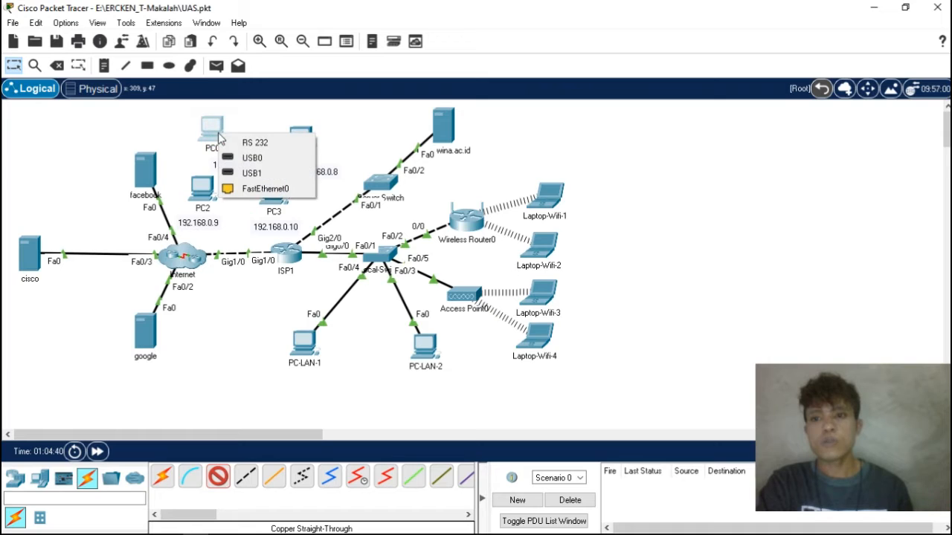
left_click(264, 189)
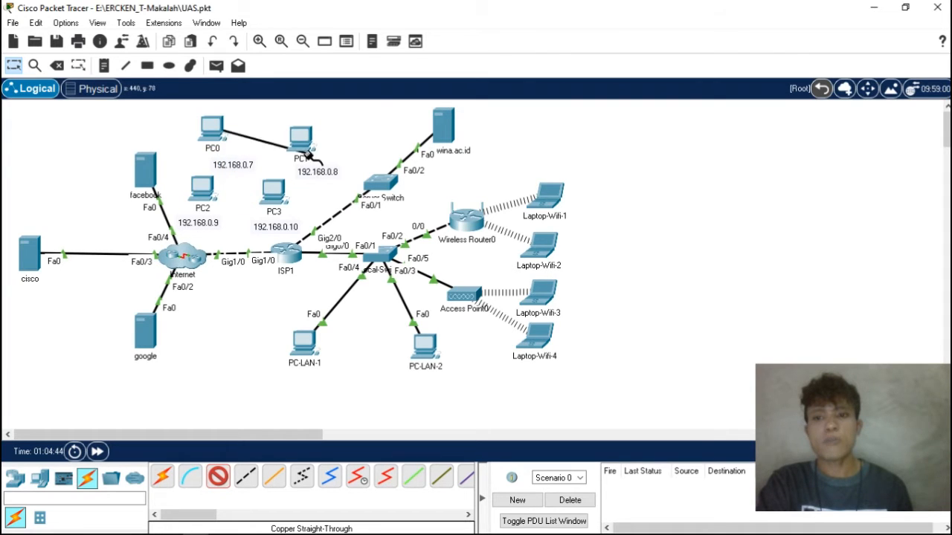
left_click(381, 180)
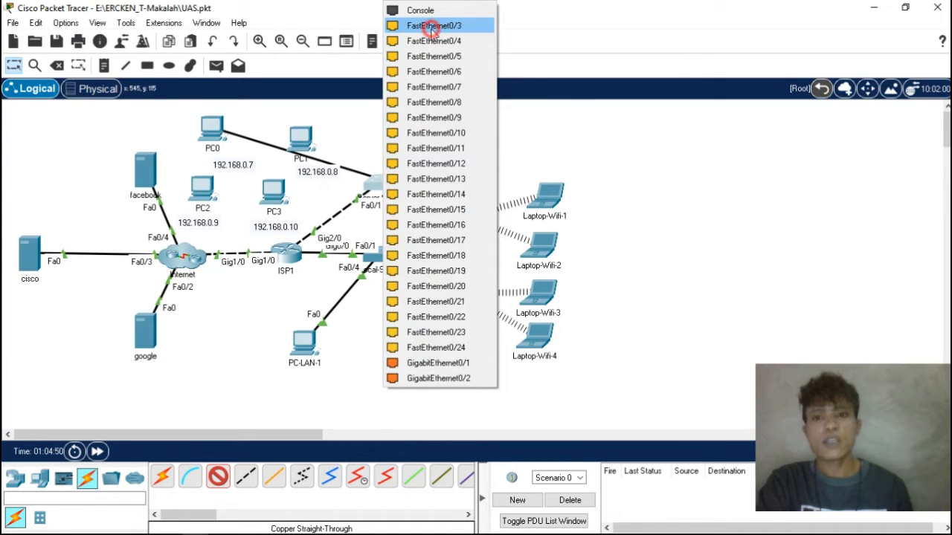
left_click(433, 25)
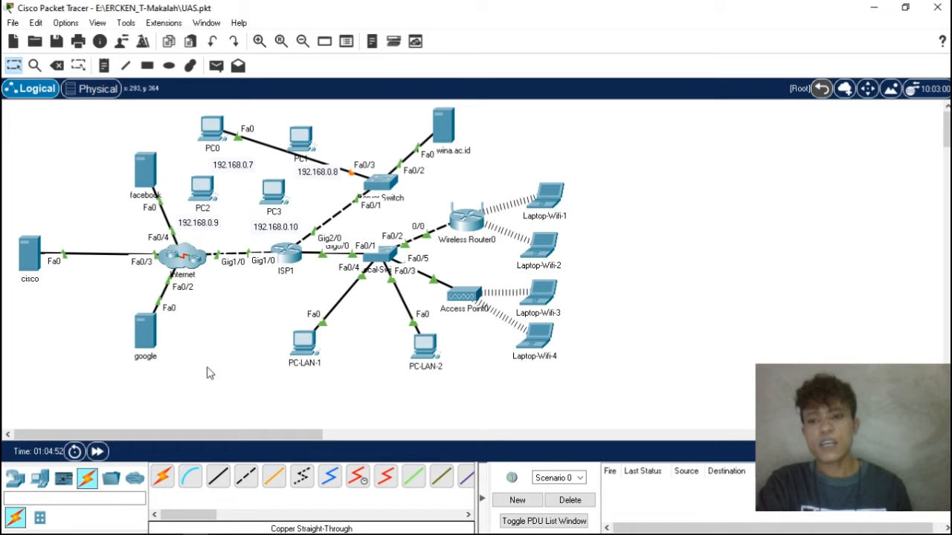
- Connect PC1's FastEthernet0 to FastEthernet0/4 of the switch linked to wina.ac.id with a Copper Straight-Through cable
left_click(217, 477)
left_click(301, 136)
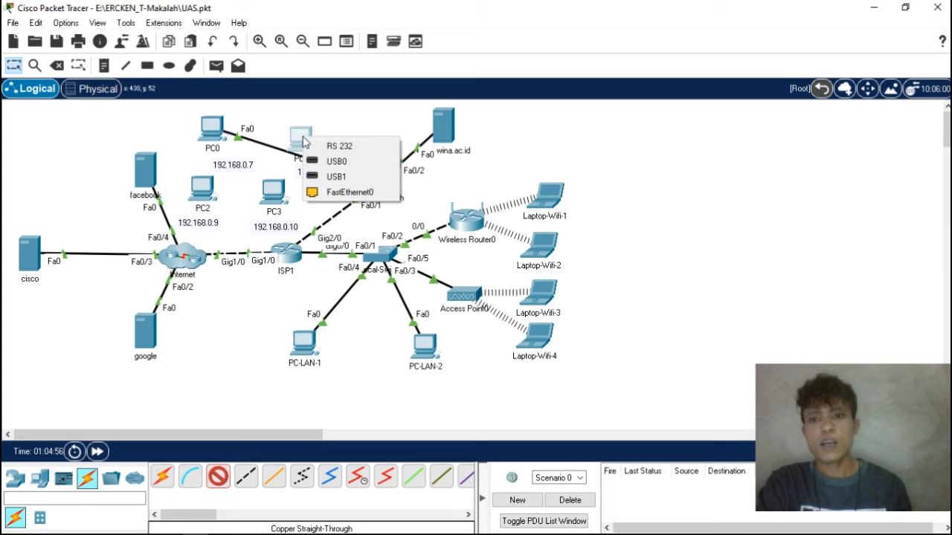
left_click(338, 192)
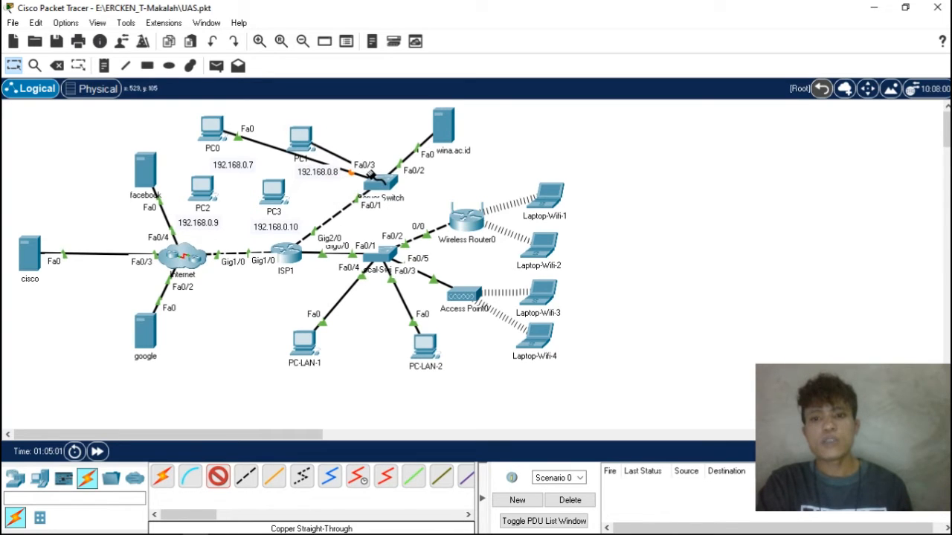
left_click(381, 181)
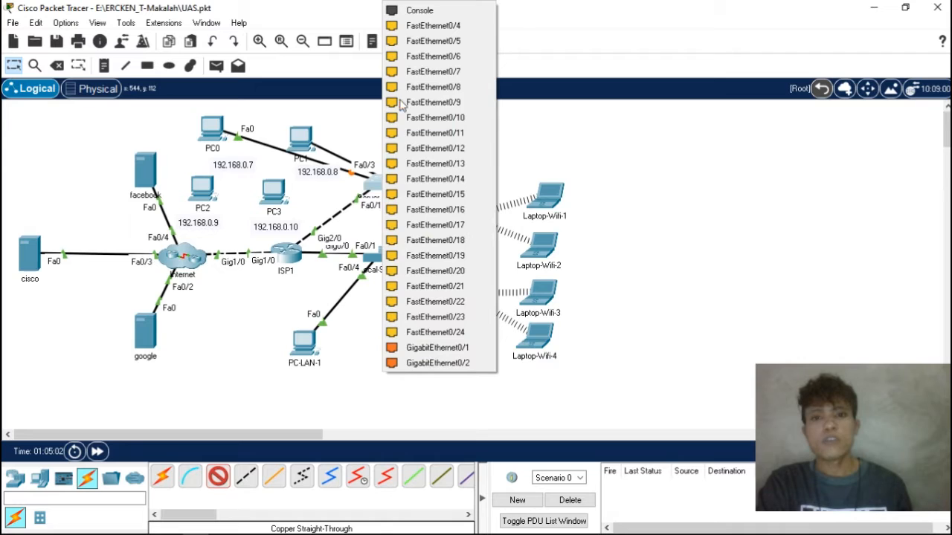
left_click(435, 26)
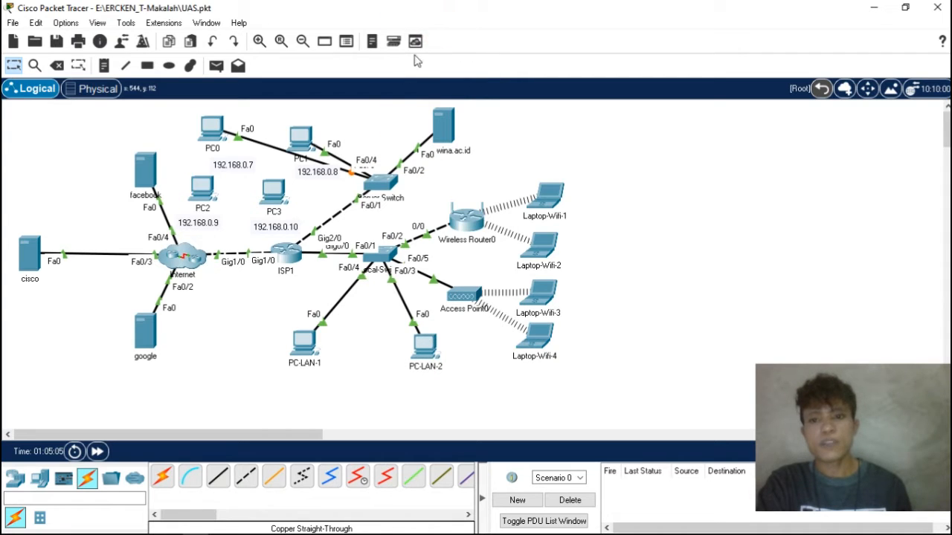
- Connect PC2's FastEthernet0 to FastEthernet0/13 of the switch linked to wina.ac.id with a Copper Straight-Through cable
left_click(218, 476)
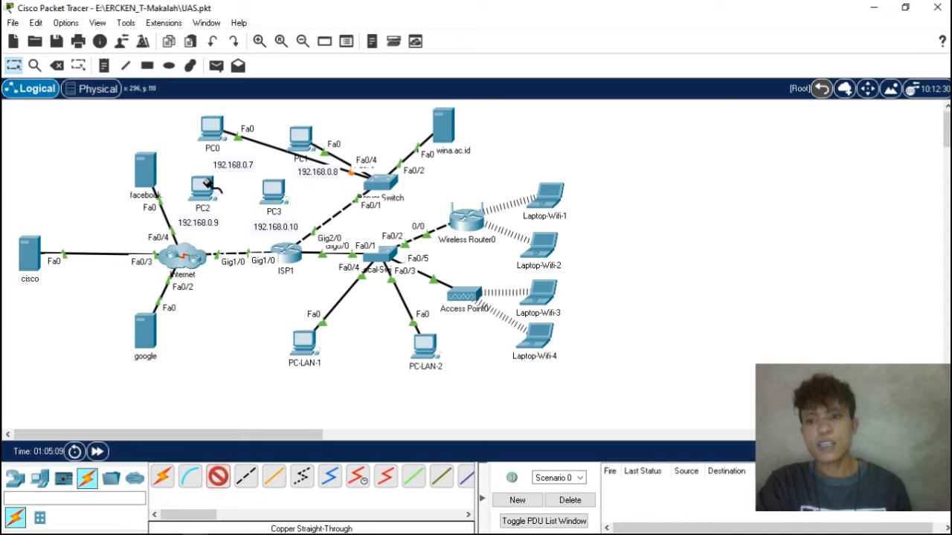
left_click(206, 188)
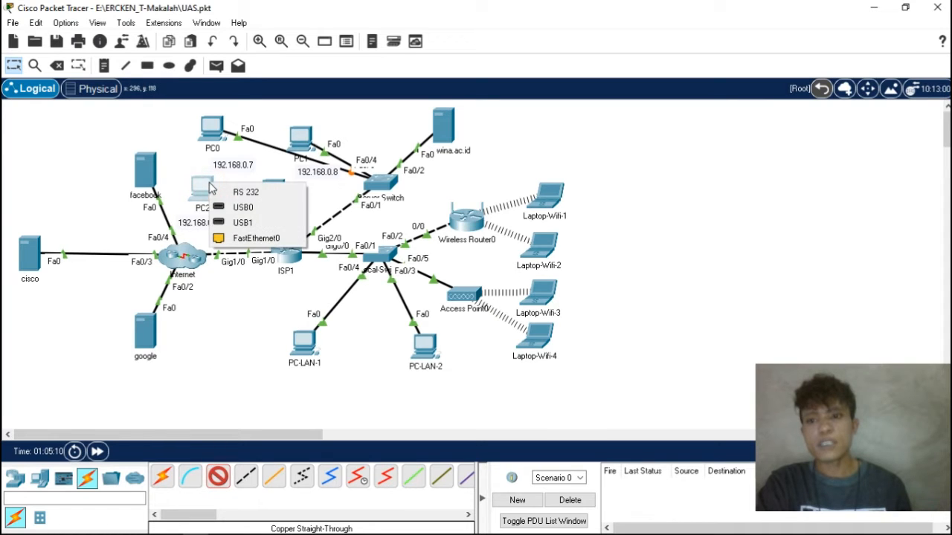
left_click(245, 237)
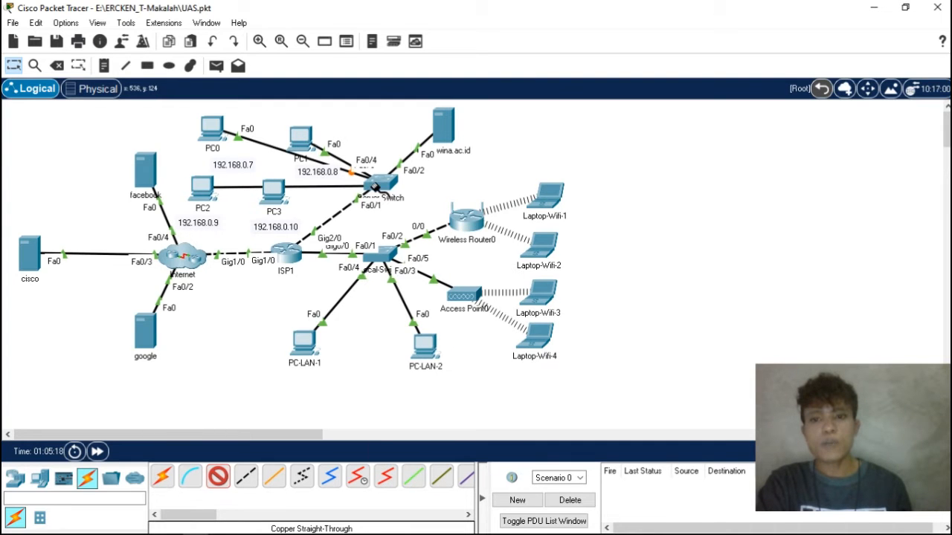
left_click(378, 188)
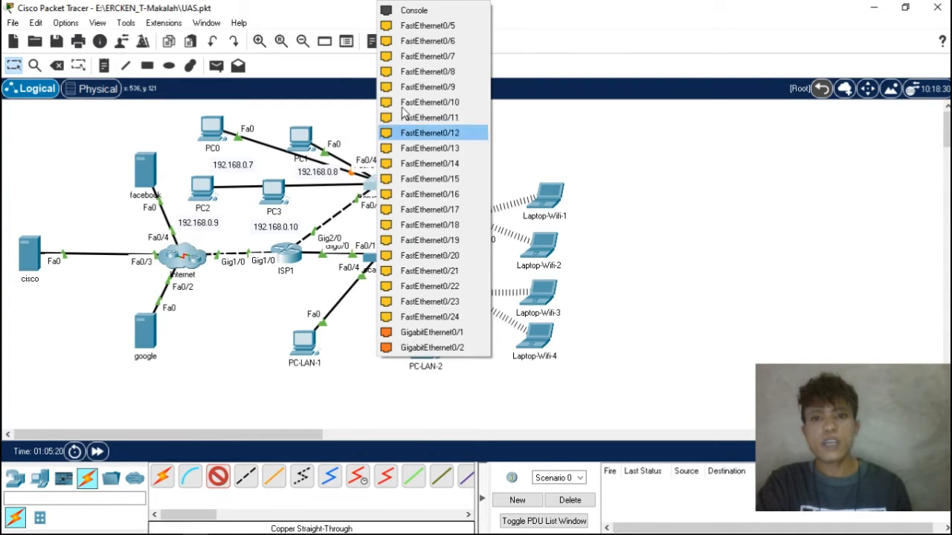
left_click(449, 150)
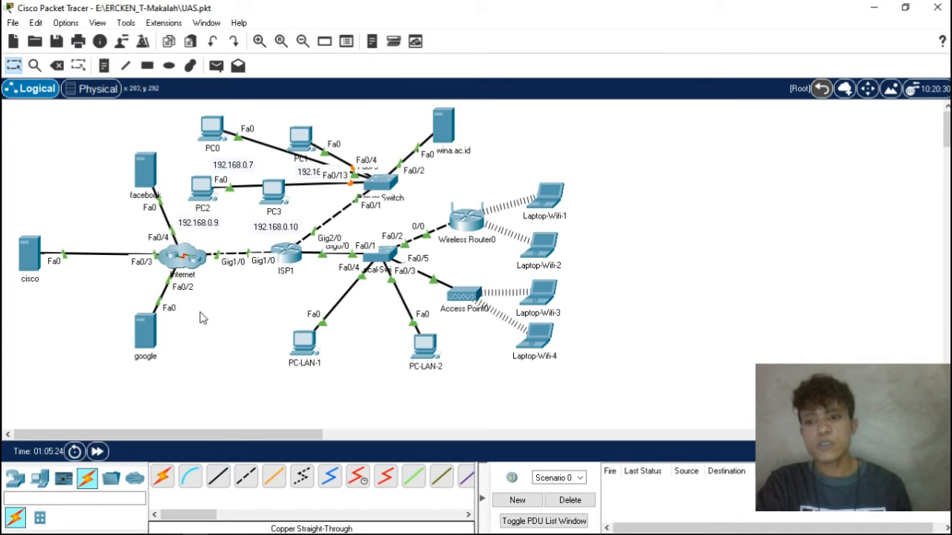
- Connect PC3's FastEthernet0 to FastEthernet0/14 of the switch linked to wina.ac.id with a Copper Straight-Through cable
left_click(219, 477)
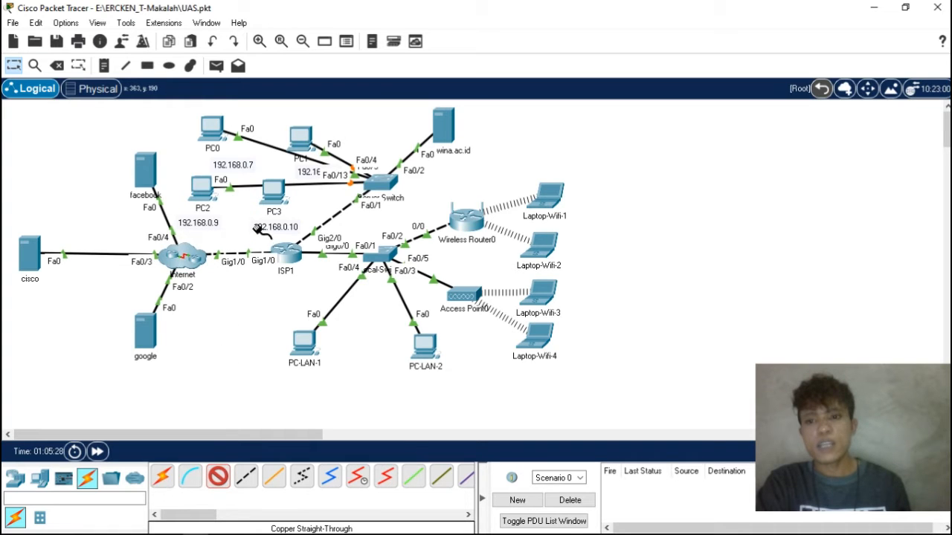
left_click(282, 192)
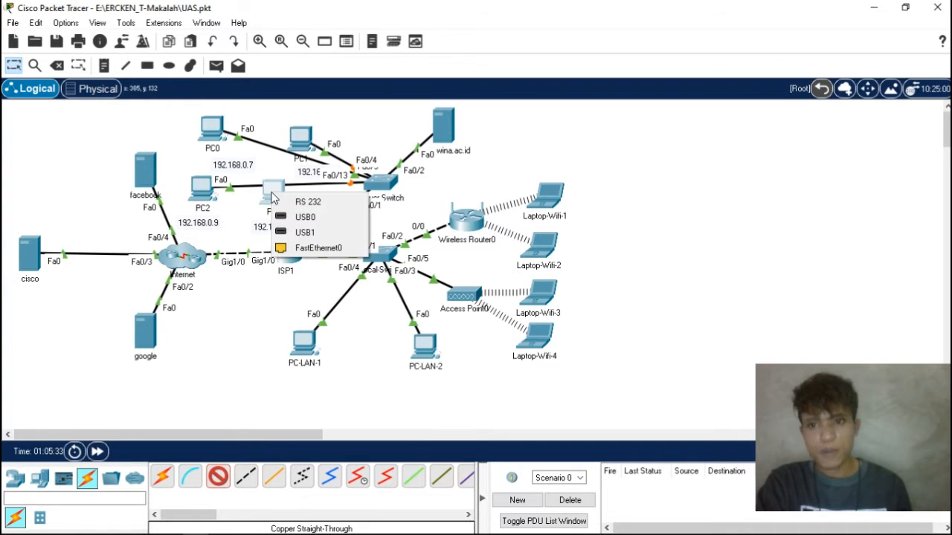
left_click(305, 247)
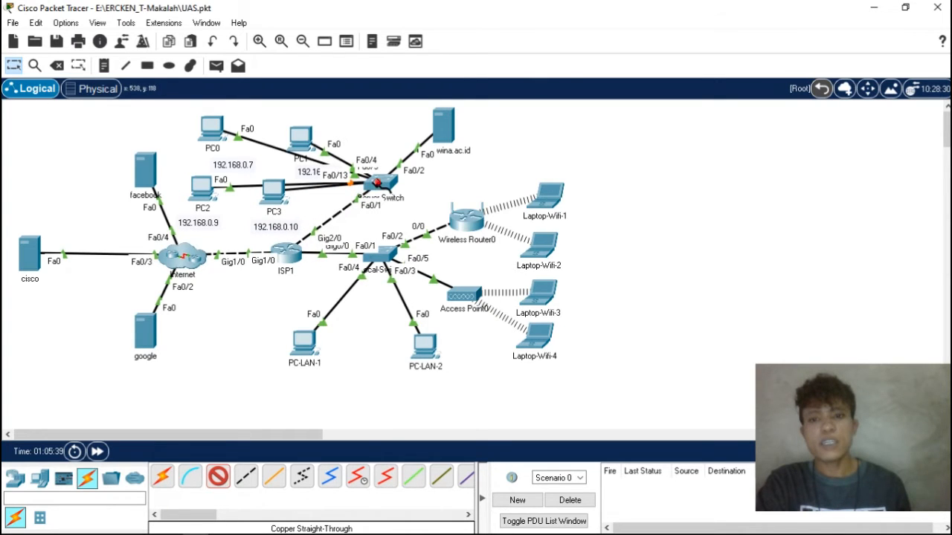
left_click(377, 182)
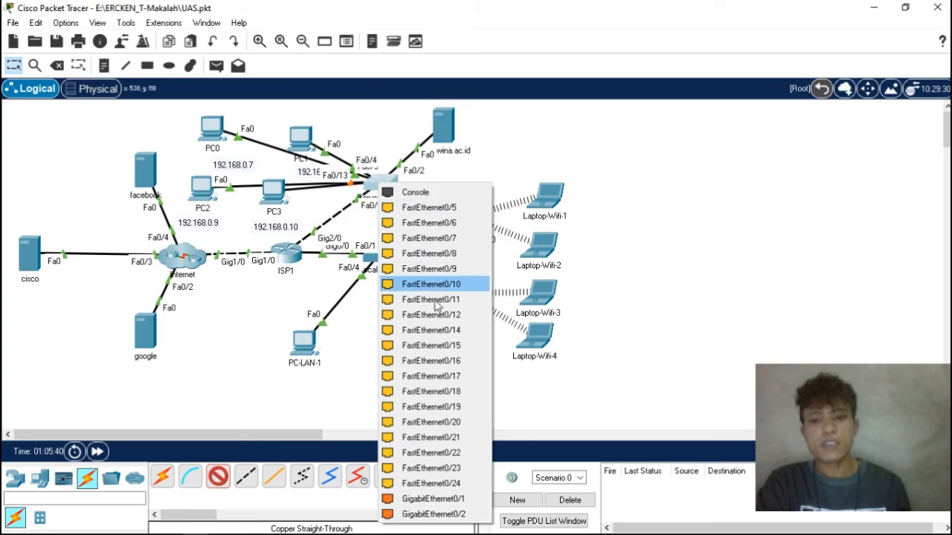
left_click(438, 331)
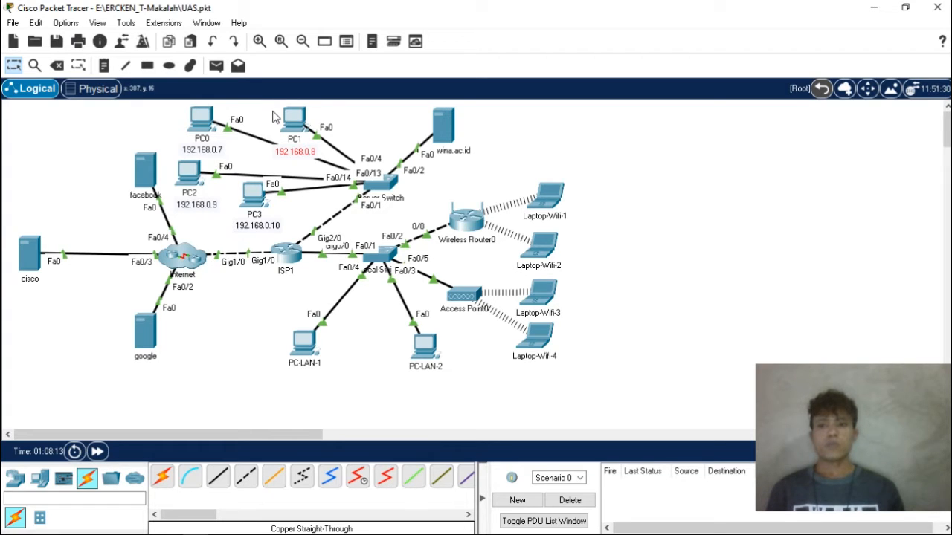
- Test the connection from PC0 to PC3 by running ping 192.168.0.10 in PC0's Command Prompt
mouse_move(188, 169)
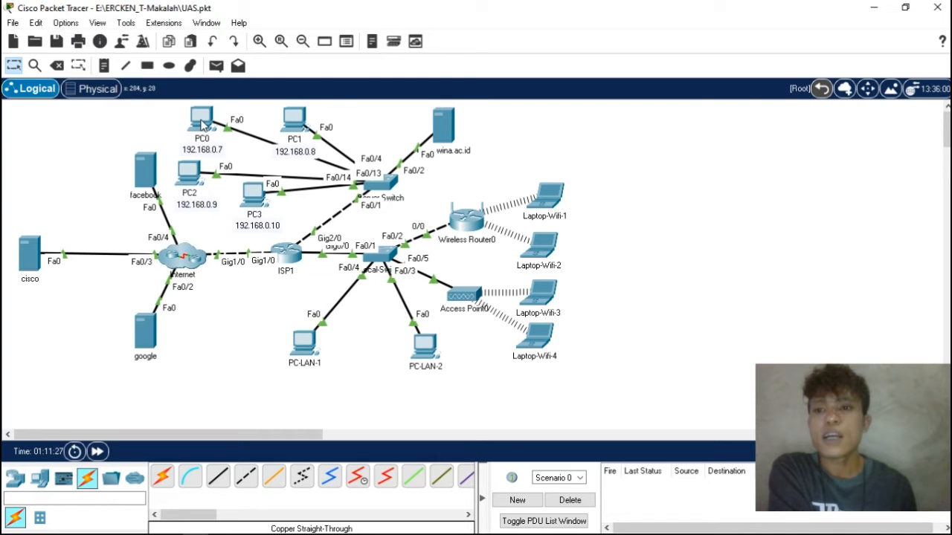
left_click(204, 123)
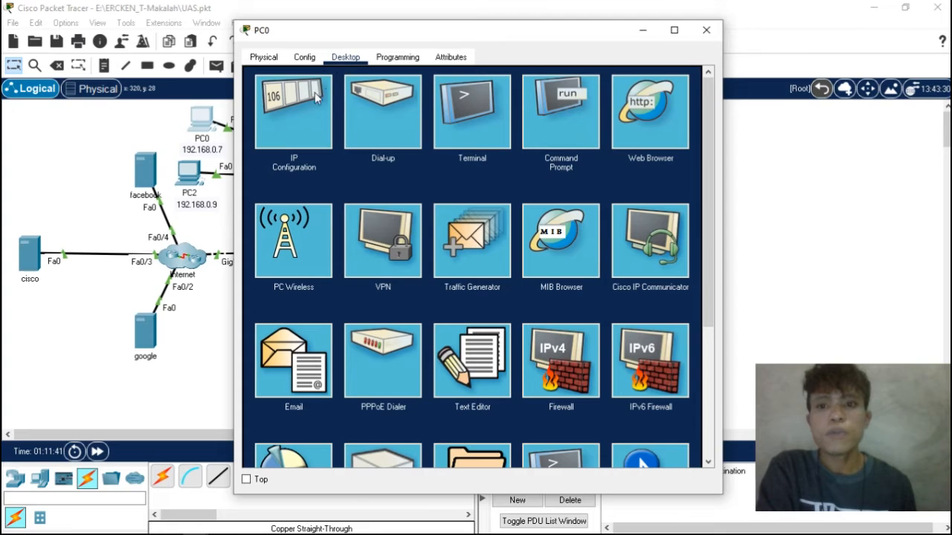
left_click(555, 110)
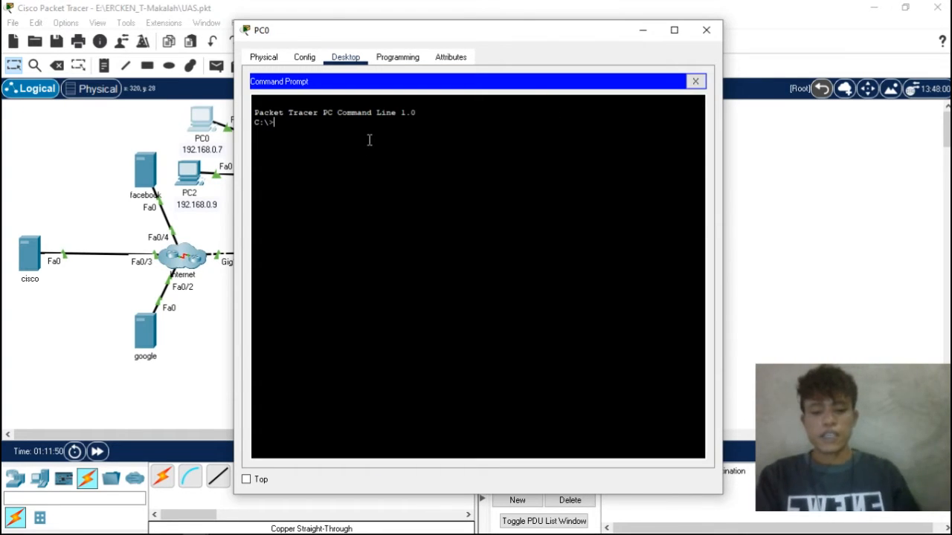
type("ping ")
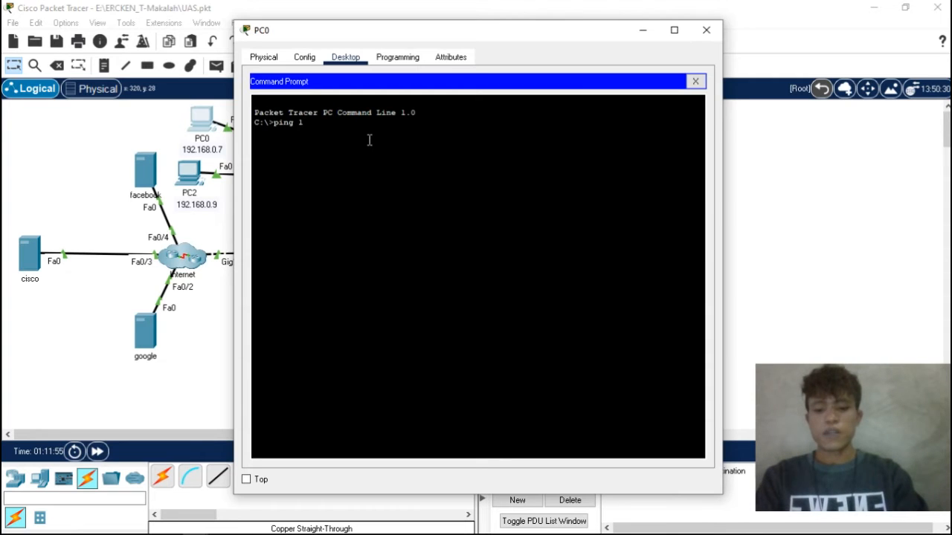
type("192.168.0.10")
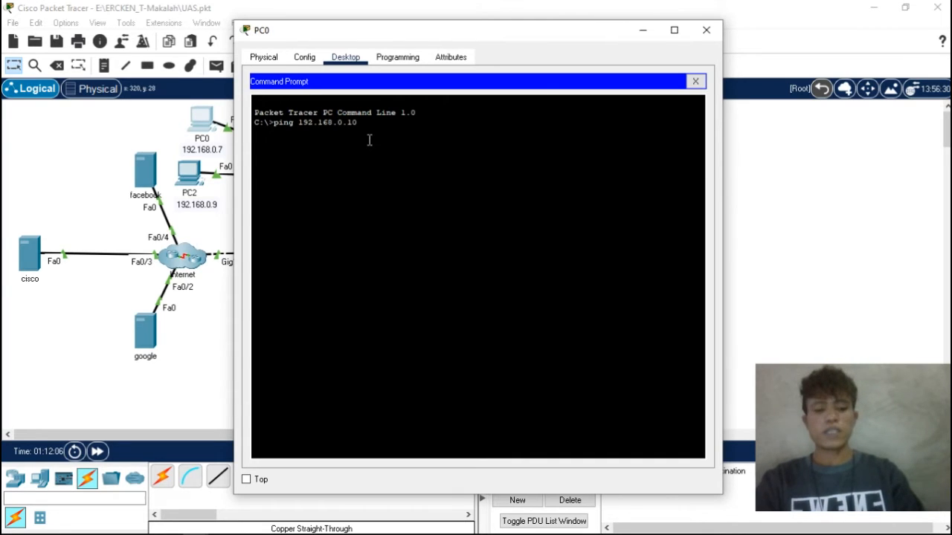
key("Return")
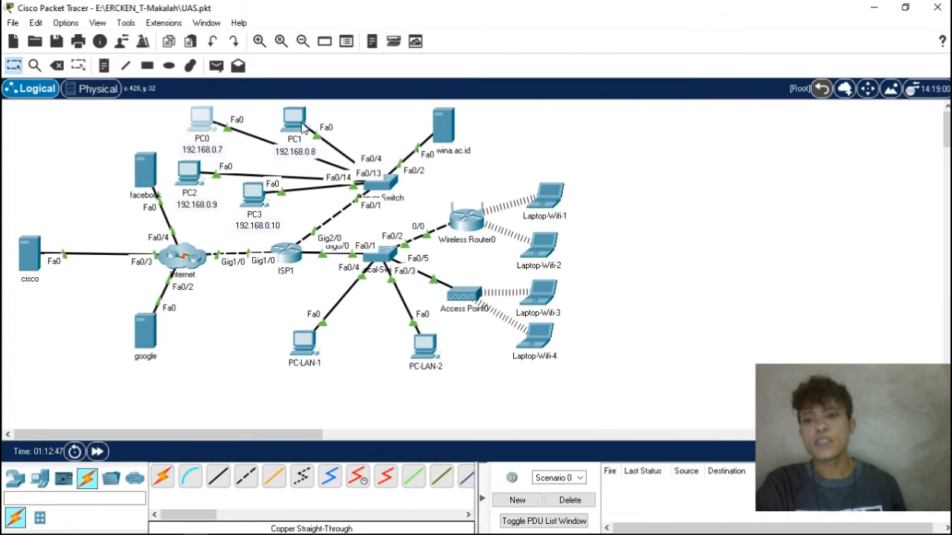
- Test the connection from PC2 to PC1 by running ping 192.168.0.8 in PC2's Command Prompt
left_click(209, 177)
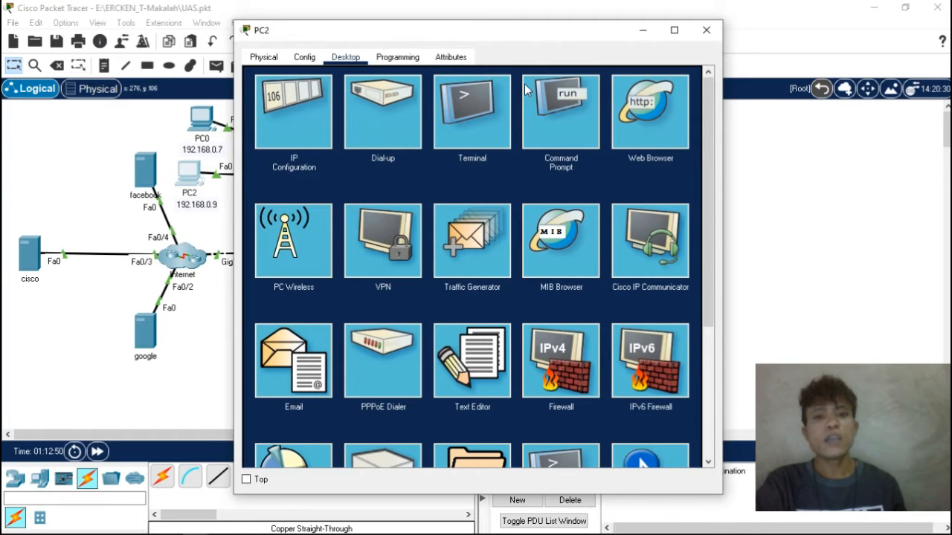
left_click(549, 108)
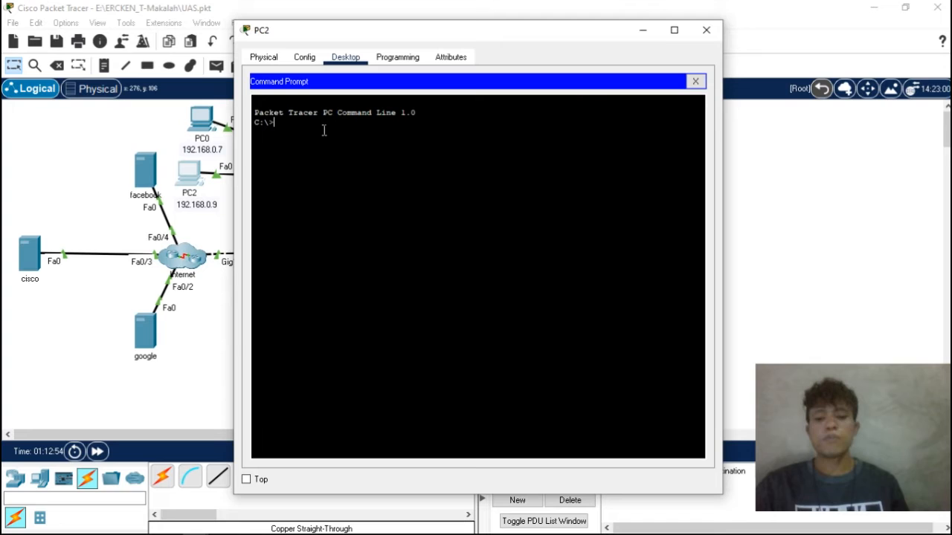
type("ping 19")
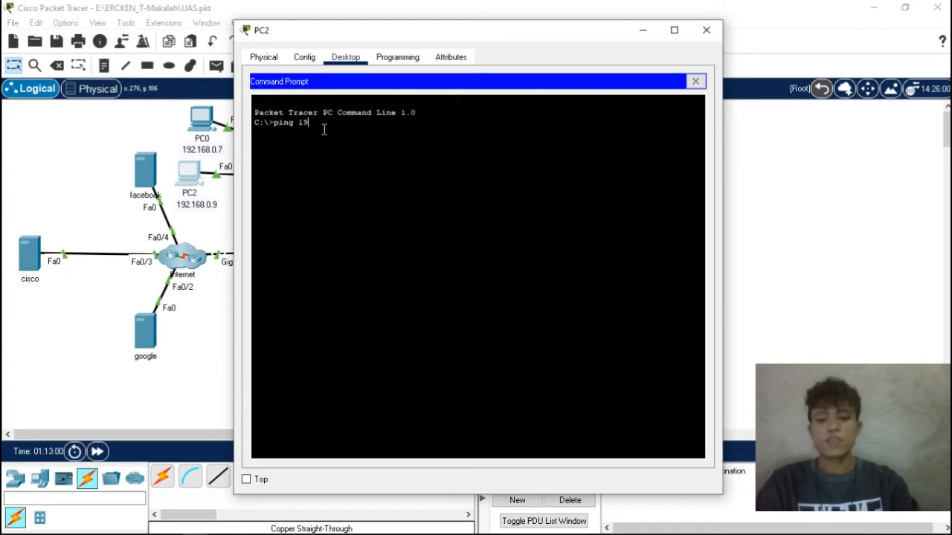
type("2.168.")
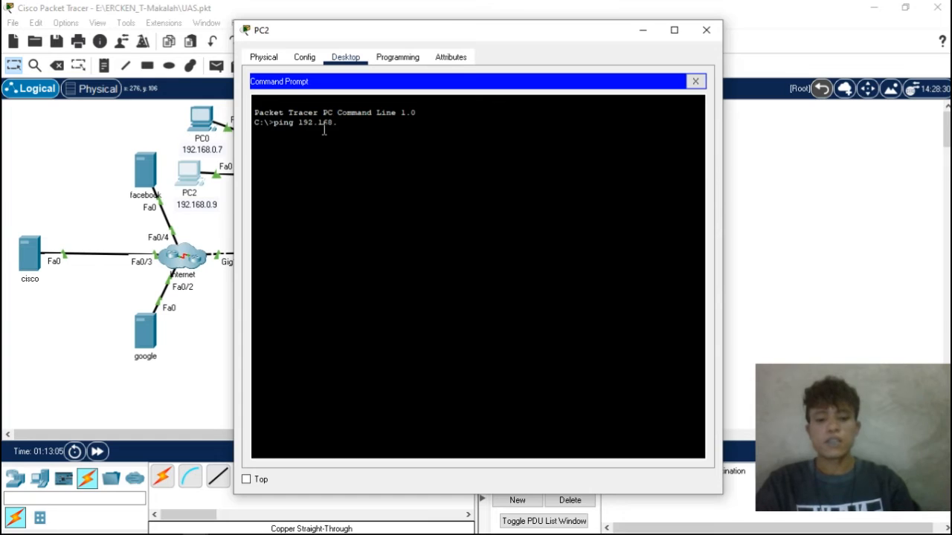
type("0.8")
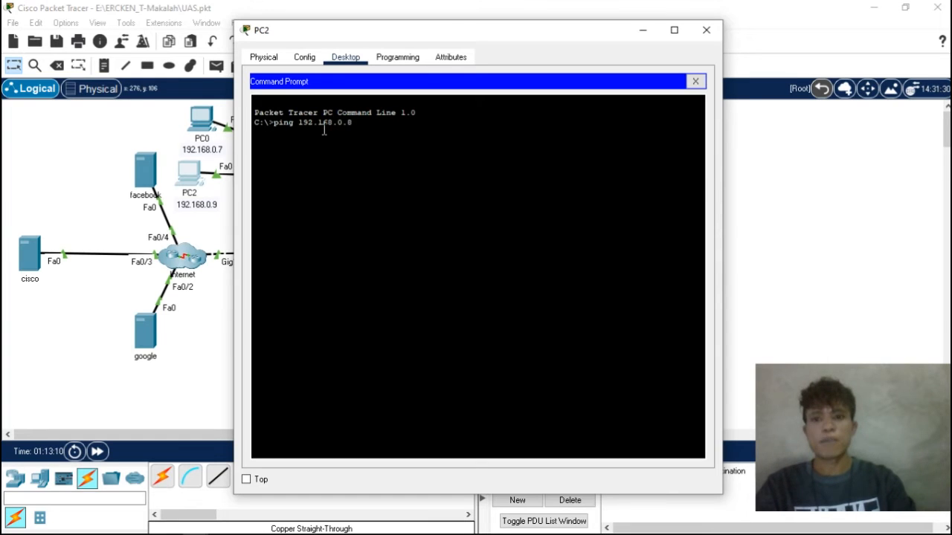
key("Return")
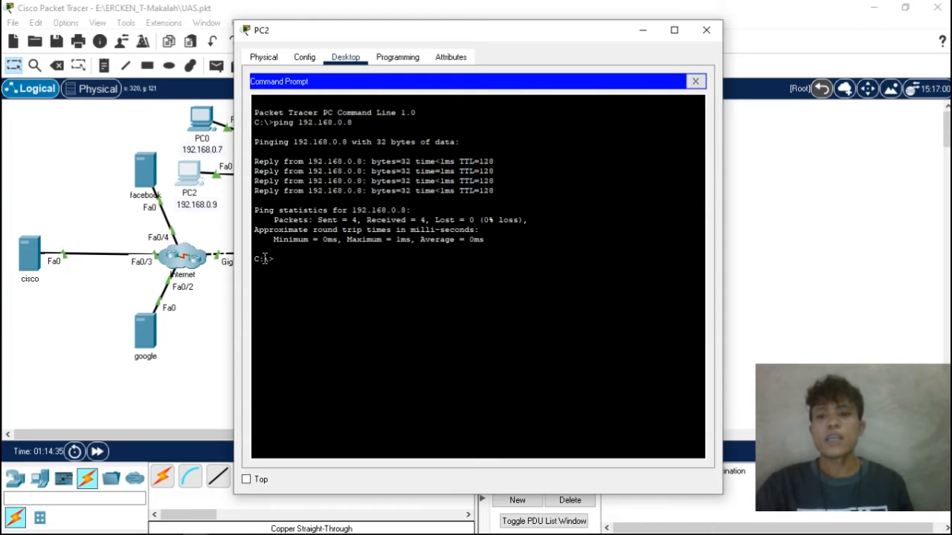
- Examine the replies, packet statistics and round trip times of the ping to 192.168.0.8 in PC2's Command Prompt
left_click_drag(257, 230, 257, 212)
left_click(291, 280)
left_click_drag(274, 262, 257, 213)
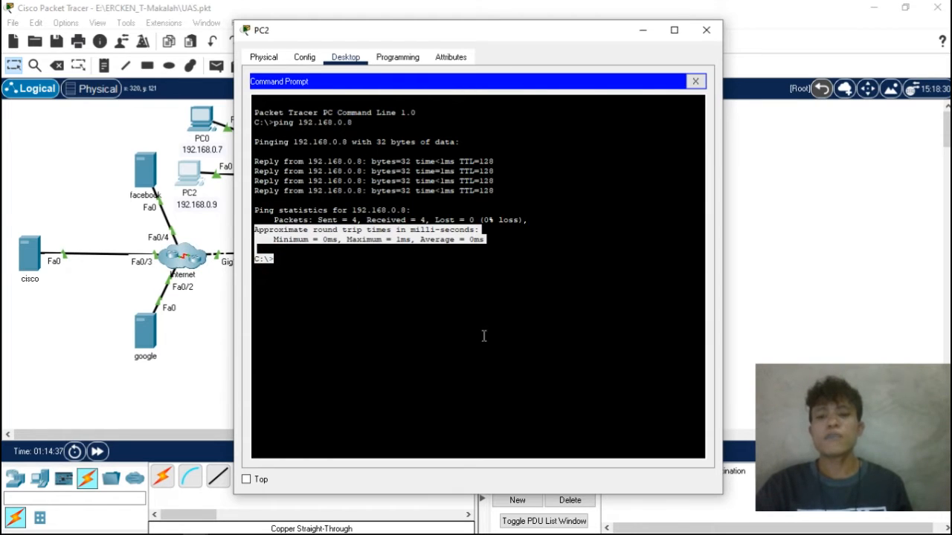
left_click(286, 298)
left_click_drag(260, 252, 261, 244)
left_click(266, 224)
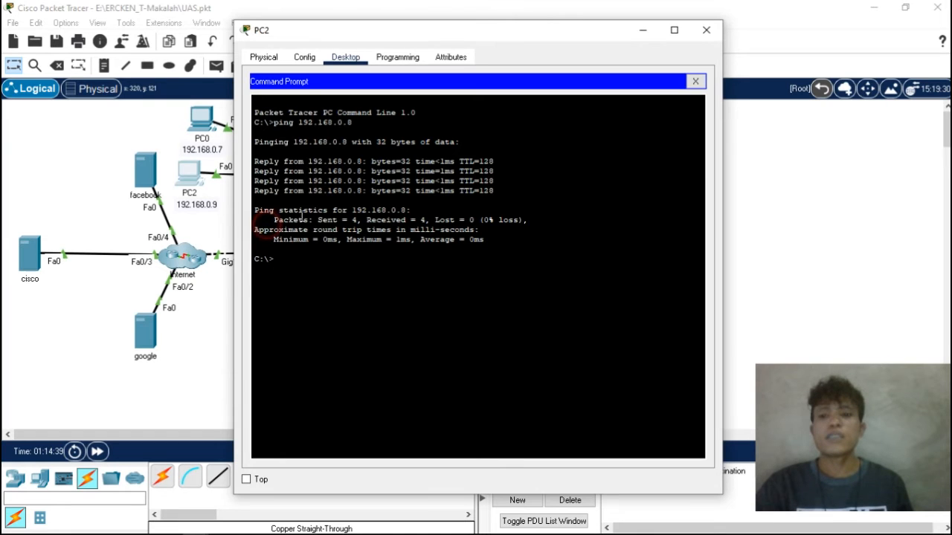
left_click_drag(315, 220, 354, 220)
left_click(453, 301)
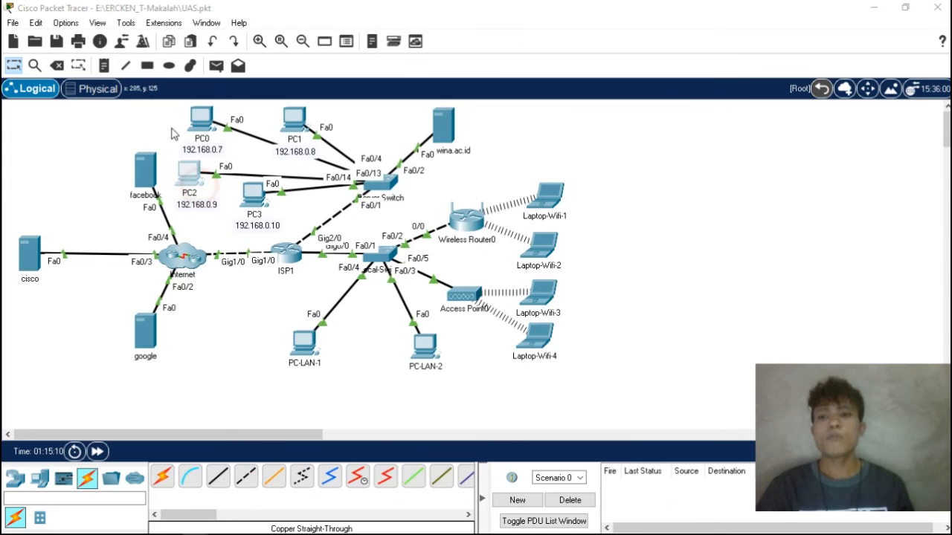
left_click(193, 178)
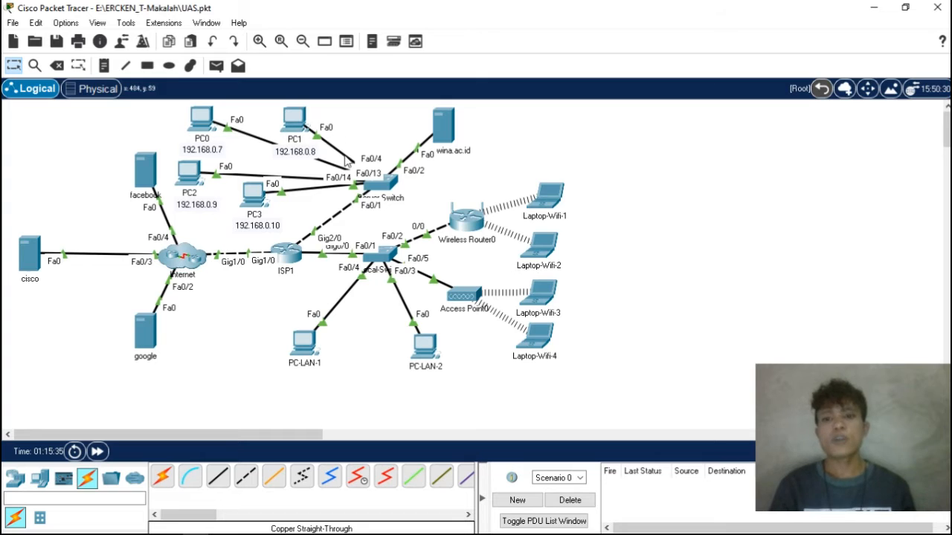
- Open the IOS command line of the Server-Switch and minimize its window
double_click(388, 184)
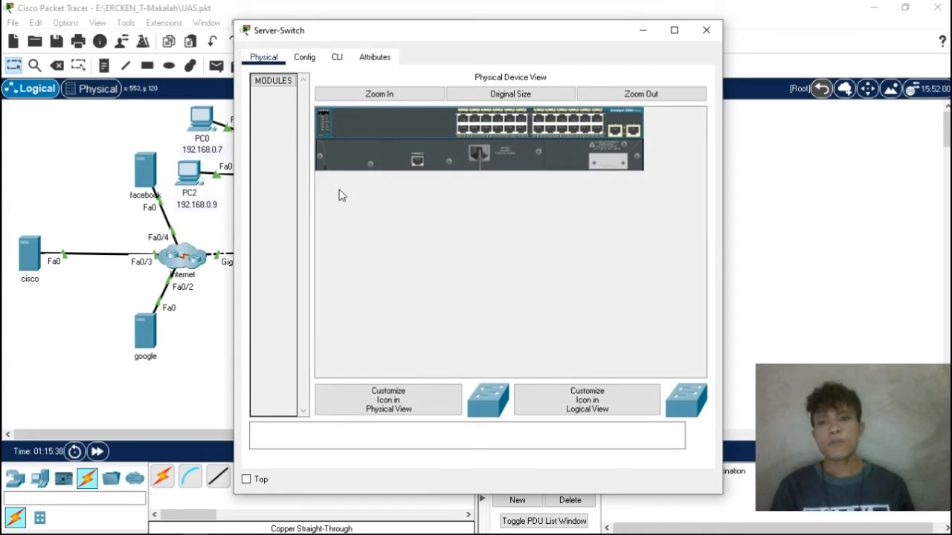
left_click(337, 58)
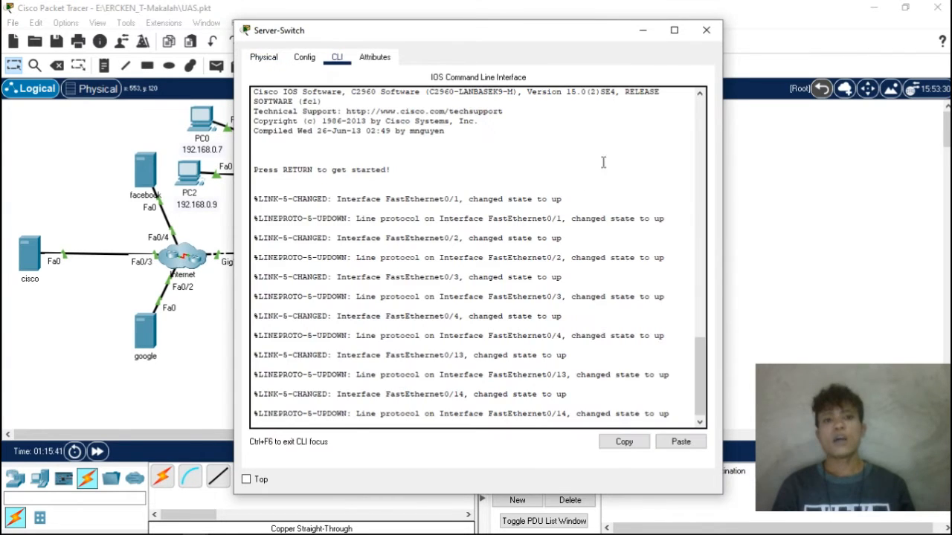
left_click(643, 31)
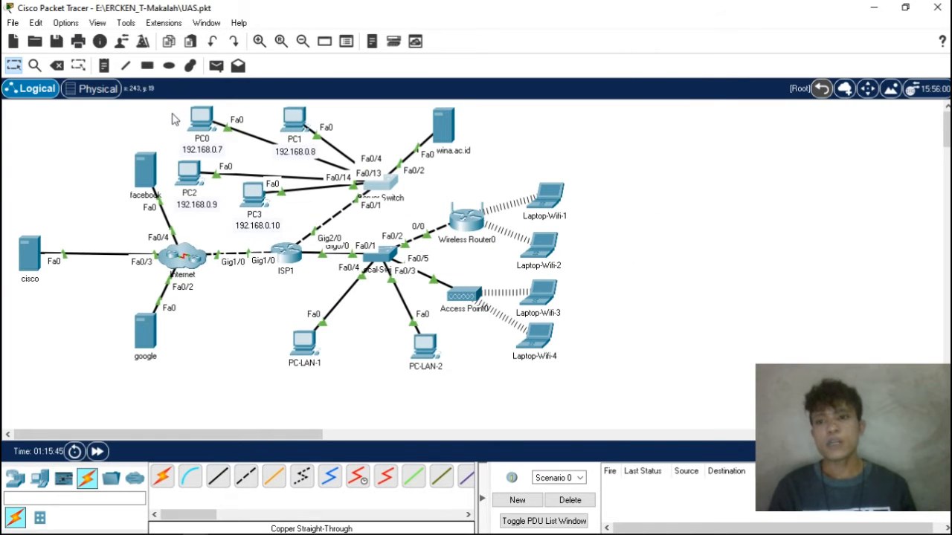
- Draw a yellow-filled rectangle with a black outline around PC0 and PC1
left_click(147, 66)
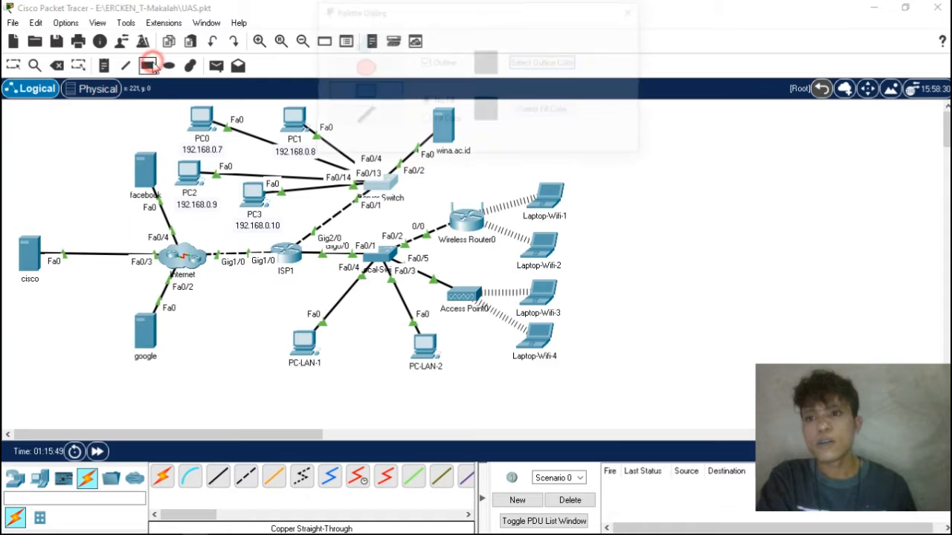
left_click(529, 111)
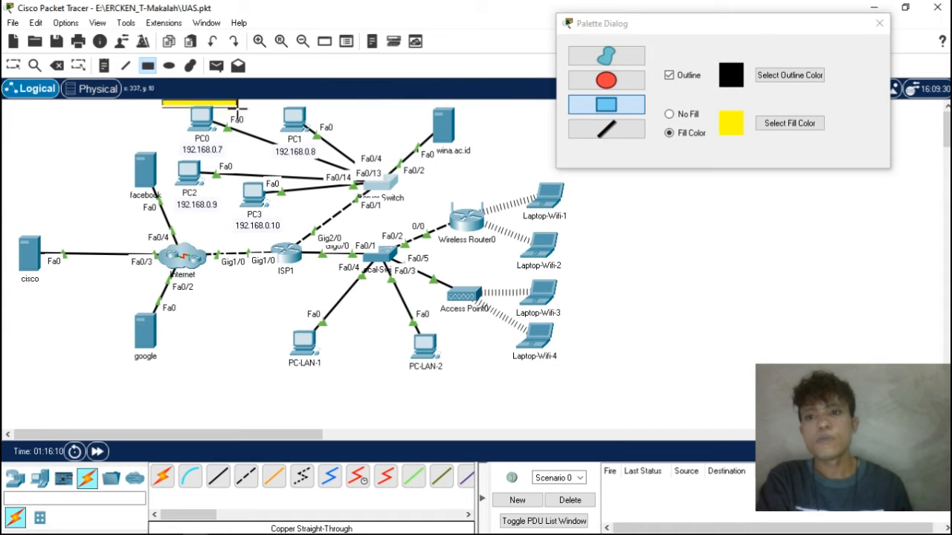
left_click_drag(162, 108, 335, 159)
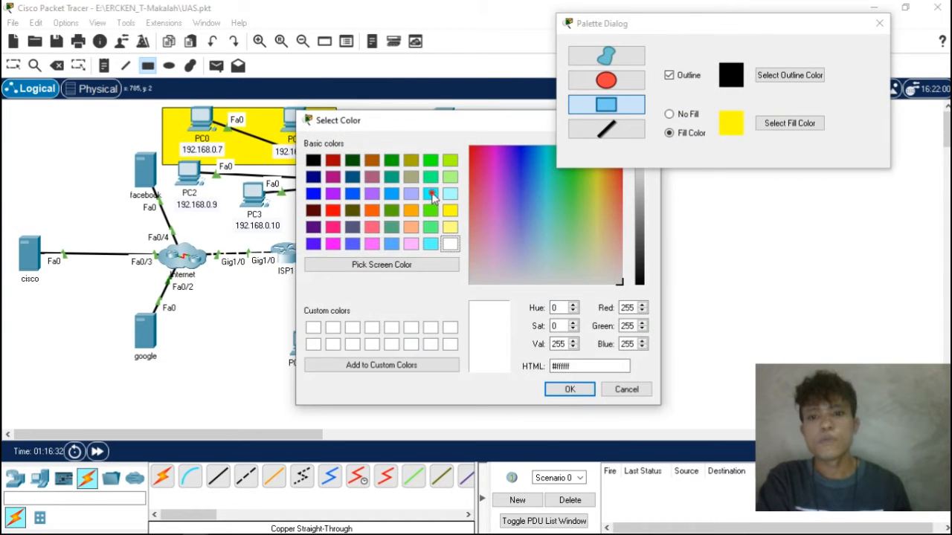
- Draw a cyan-filled rectangle around PC2 and PC3 to mark them as a second group
left_click(431, 193)
left_click(565, 387)
mouse_move(172, 175)
left_mouse_down()
mouse_move(339, 216)
mouse_move(320, 245)
mouse_move(310, 238)
left_mouse_up()
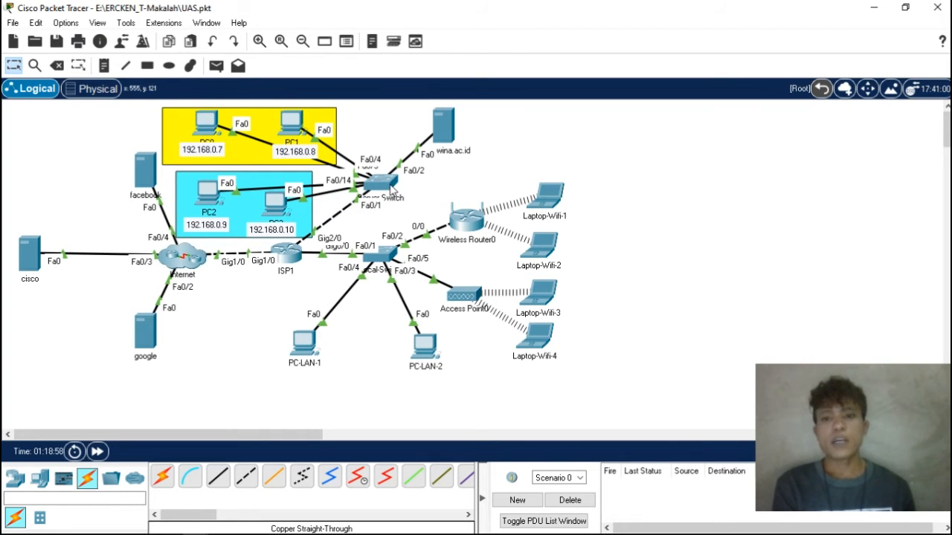
- List the VLANs of the Server-Switch by running show vlan in its IOS command line
left_click(391, 192)
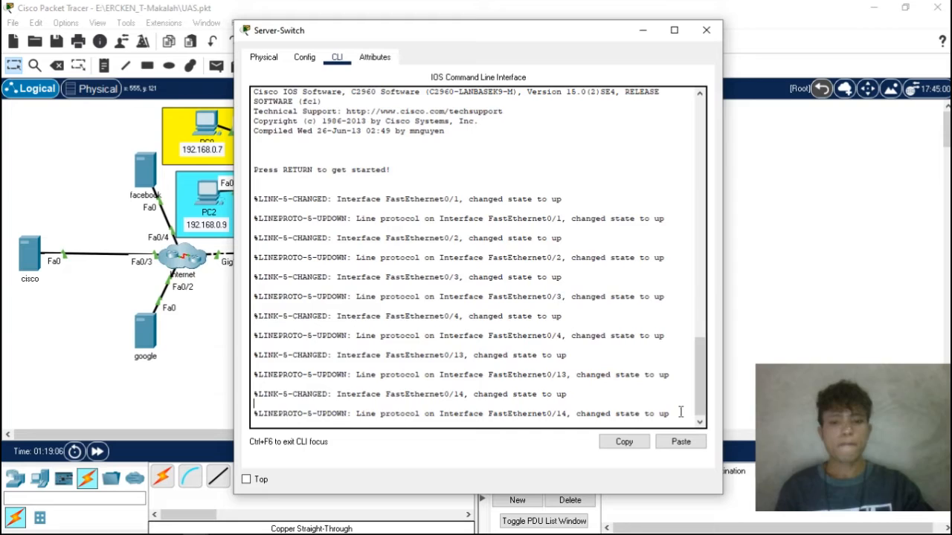
key("Return")
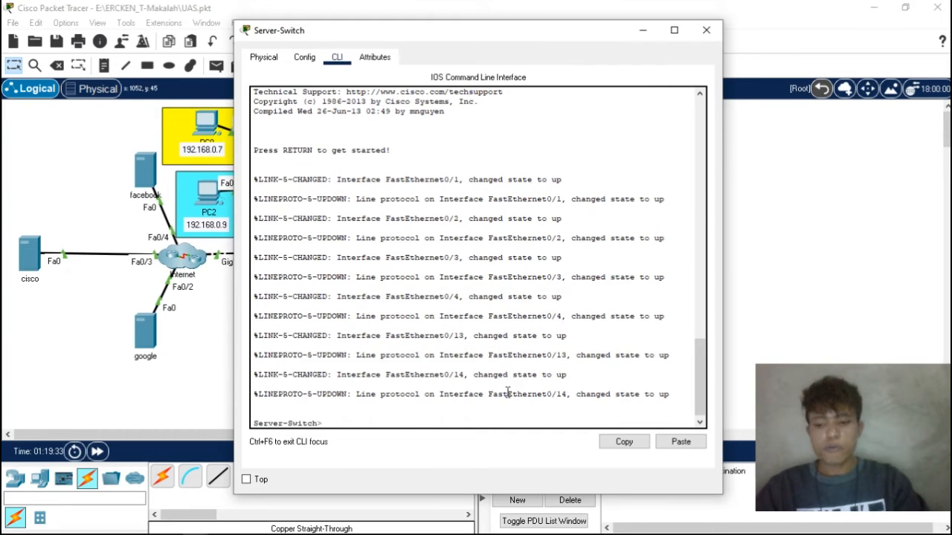
type("show v")
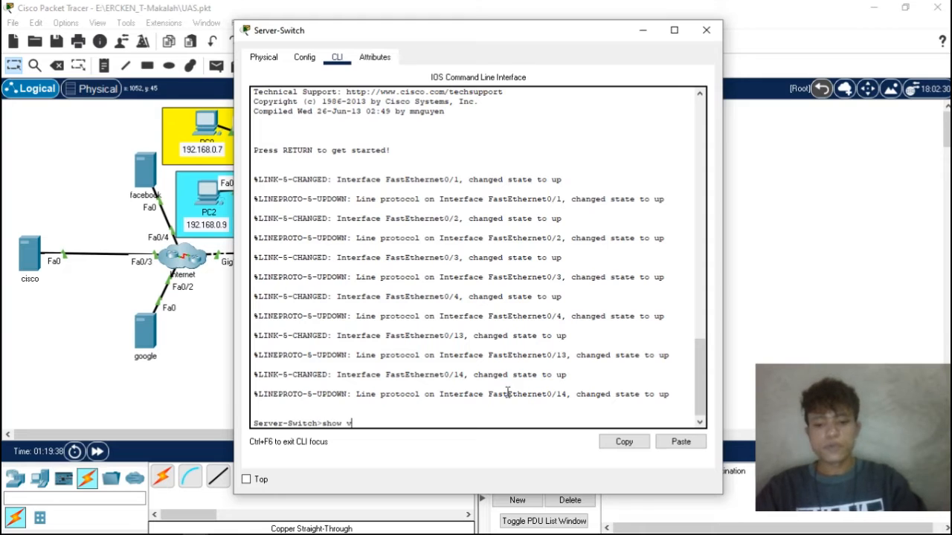
type("lan")
key("Return")
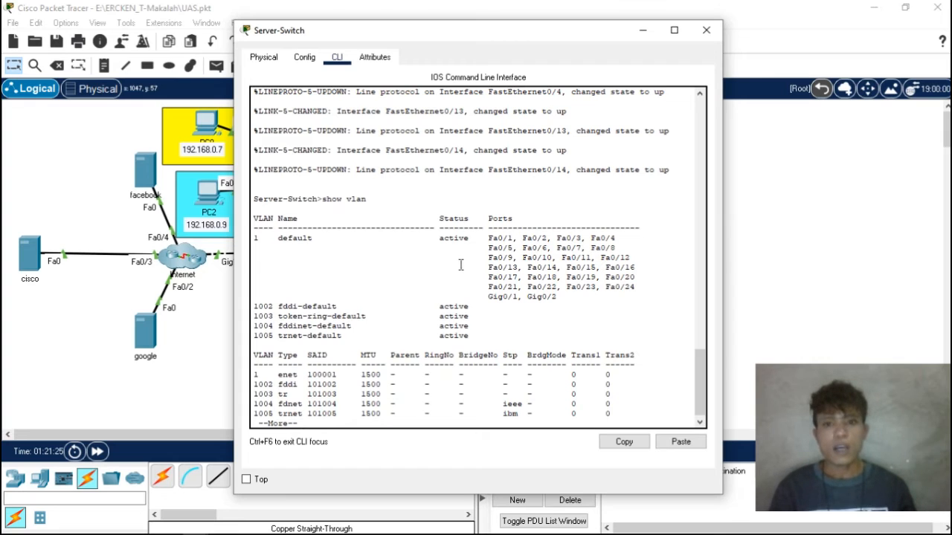
- Examine the port ranges Fa0/1 to Fa0/10 and Fa0/11 to Fa0/20 in the VLAN table, and page through to the end of the output
left_click_drag(483, 238, 554, 261)
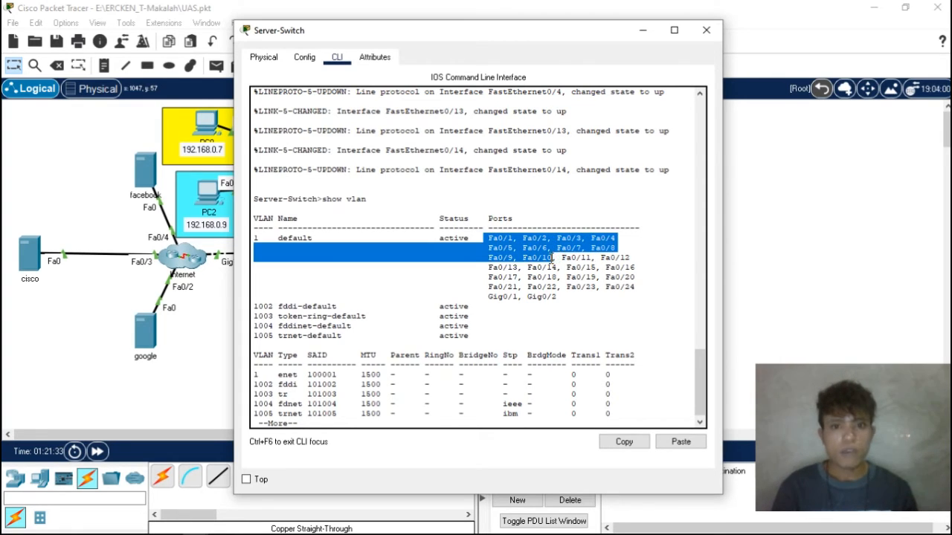
left_click_drag(554, 261, 558, 258)
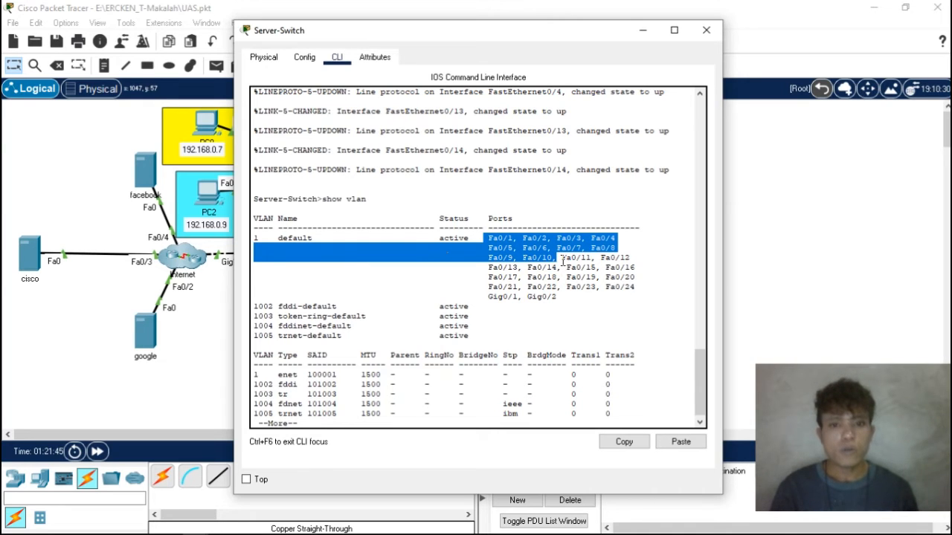
left_click_drag(561, 258, 637, 278)
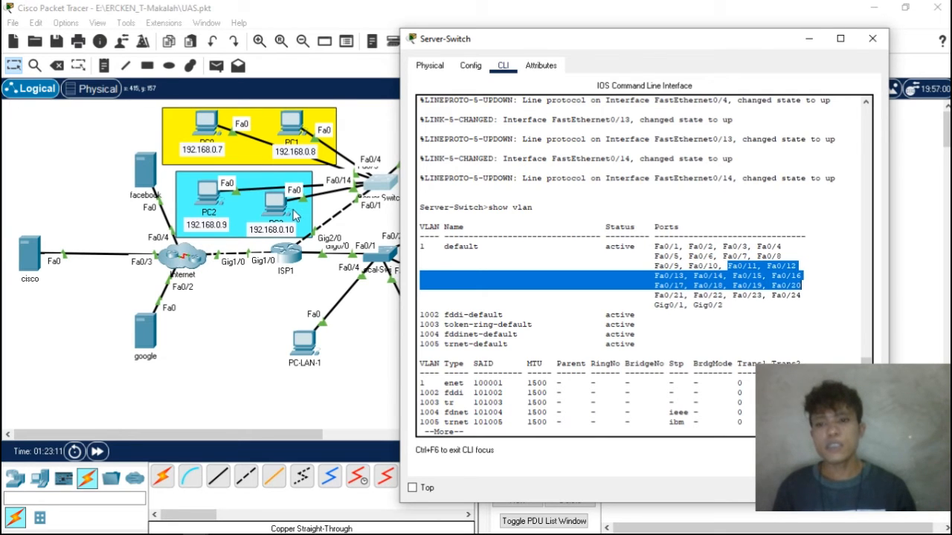
left_click_drag(716, 44, 620, 5)
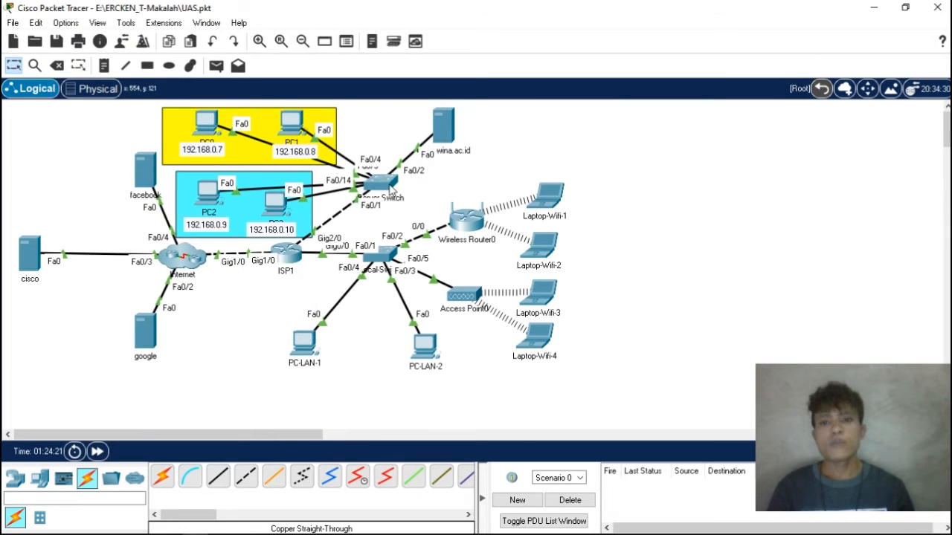
left_click(388, 184)
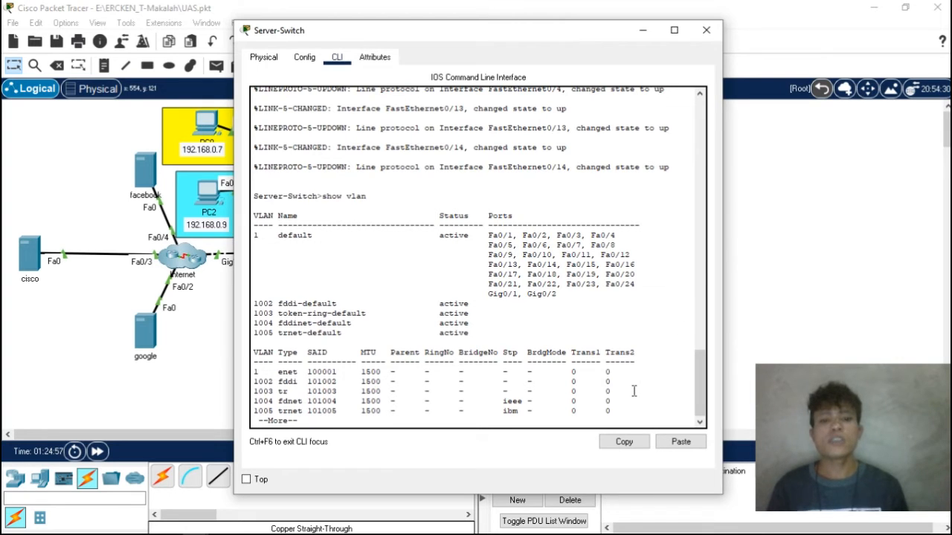
key("space")
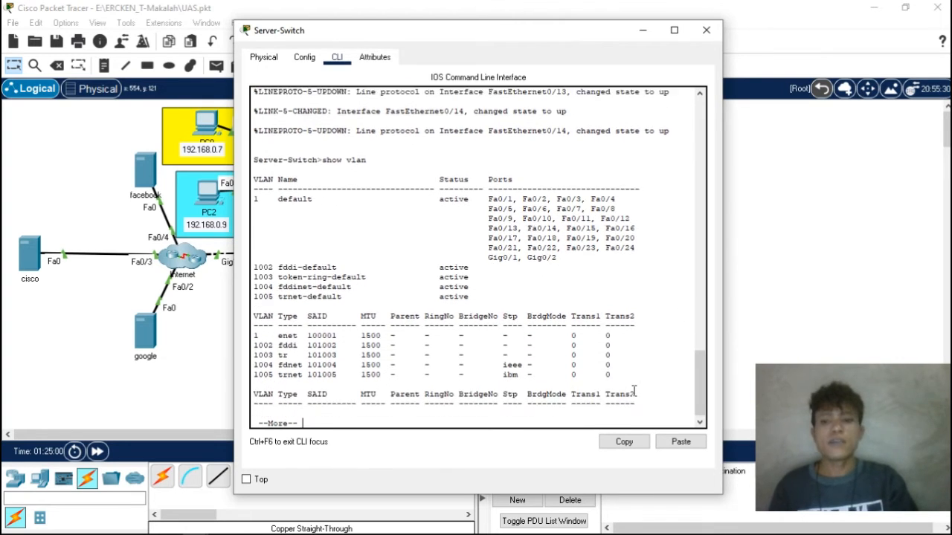
key("Return")
key("Return")
key("Return")
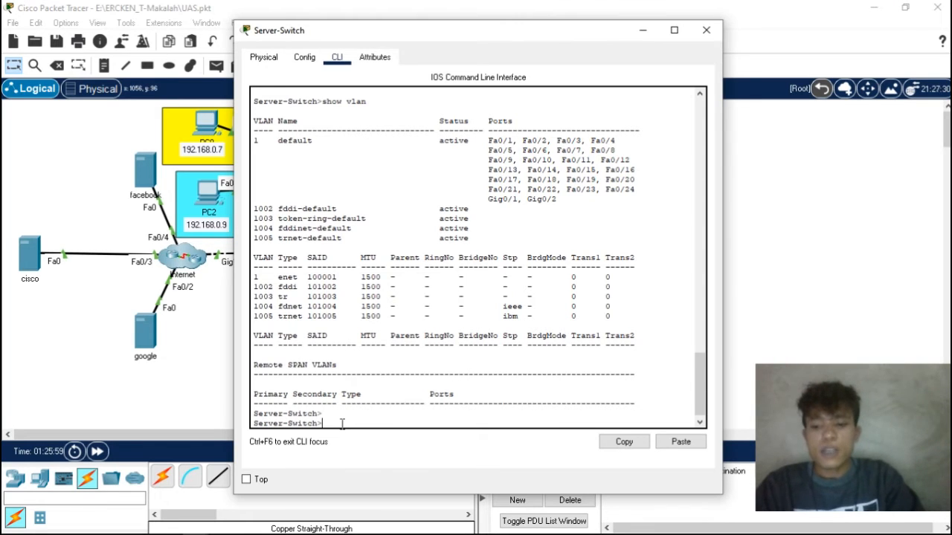
- Enter privileged mode and global configuration mode on the Server-Switch with enable and Conf t
type("able")
key("Return")
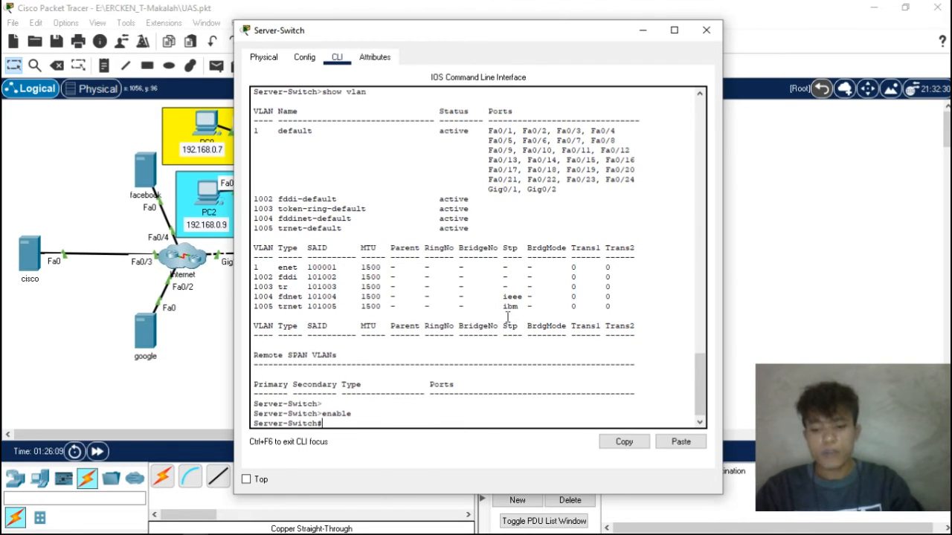
type("Con")
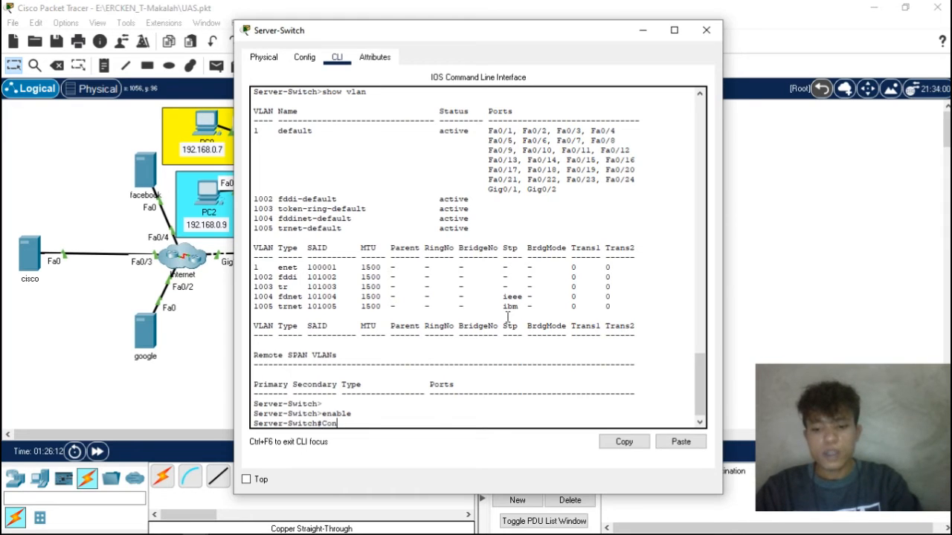
type("f t")
key("Return")
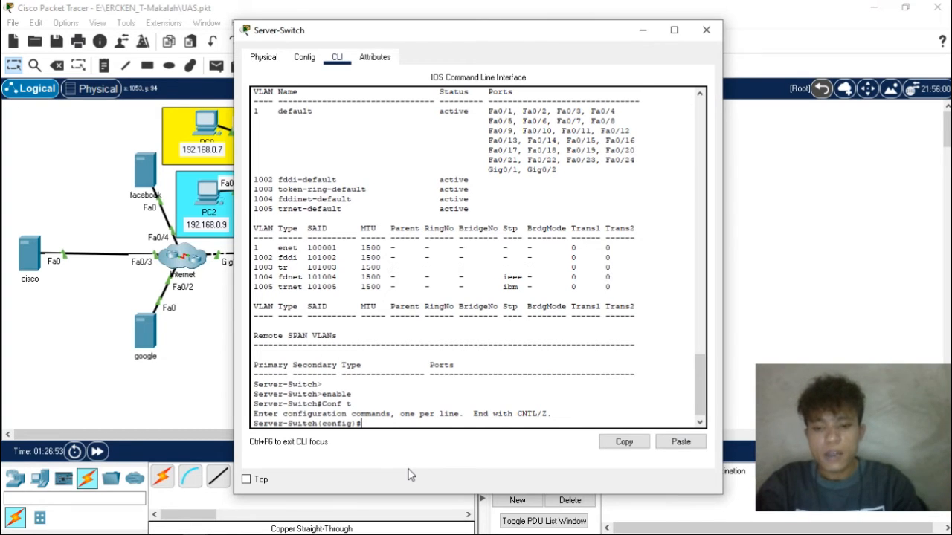
- Create VLAN 10 on the Server-Switch and name it sepuluh
type("vlan 10")
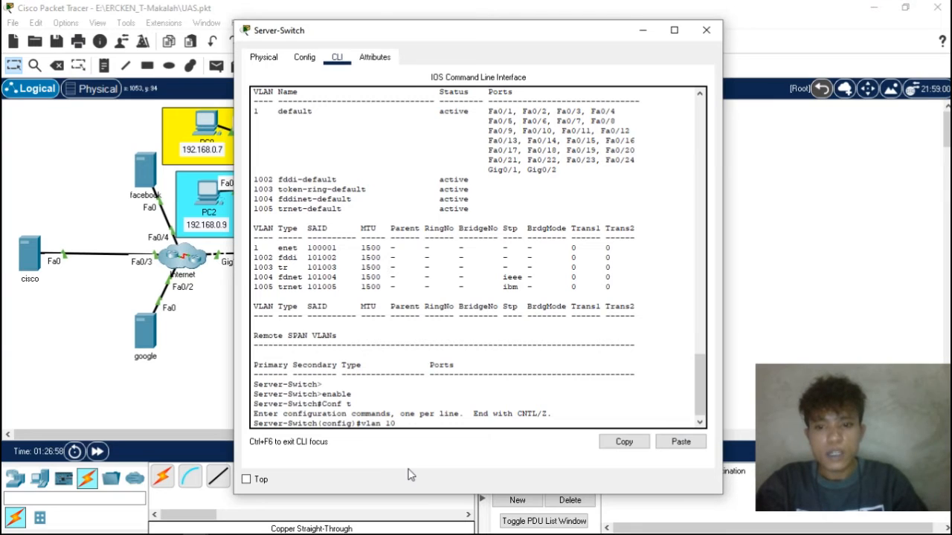
key("Return")
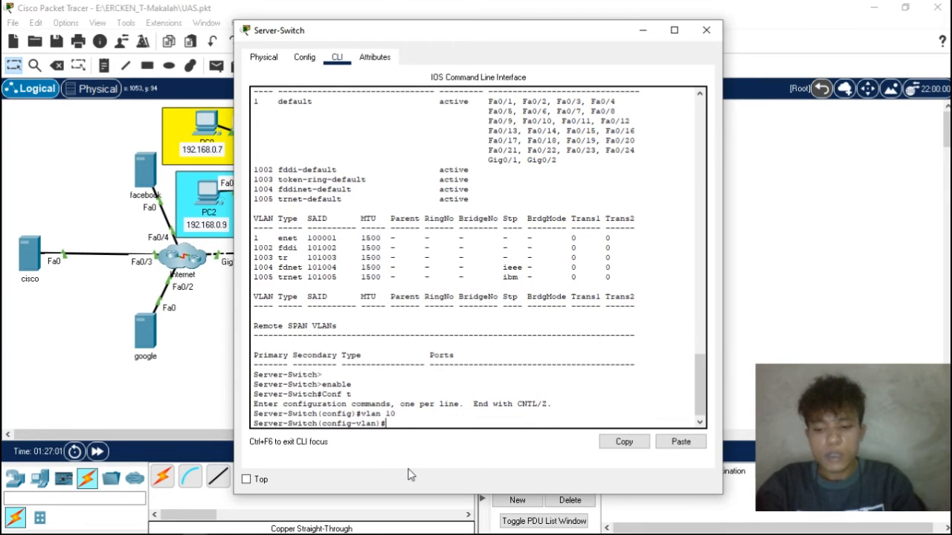
type("name sepuluh")
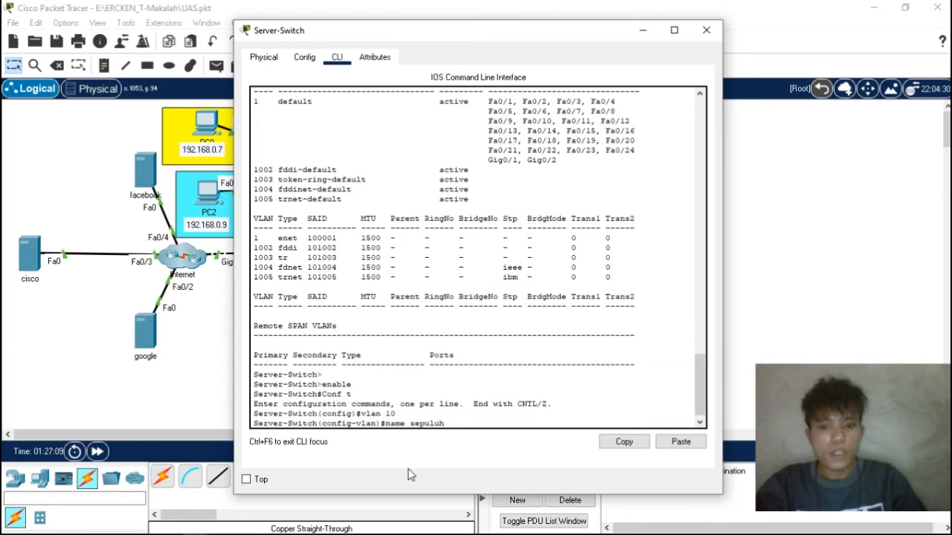
key("Return")
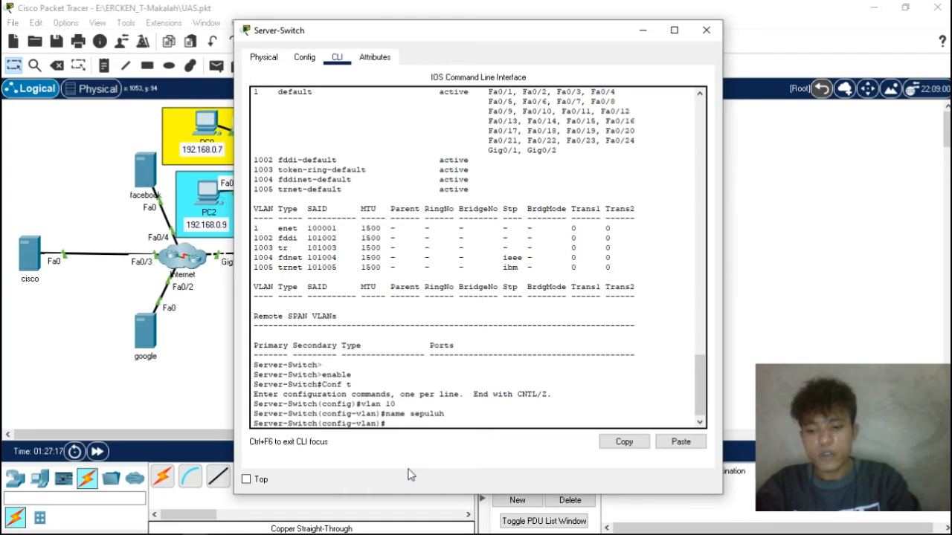
- Create VLAN 20 on the Server-Switch and name it duapuluh
type("vlan 20")
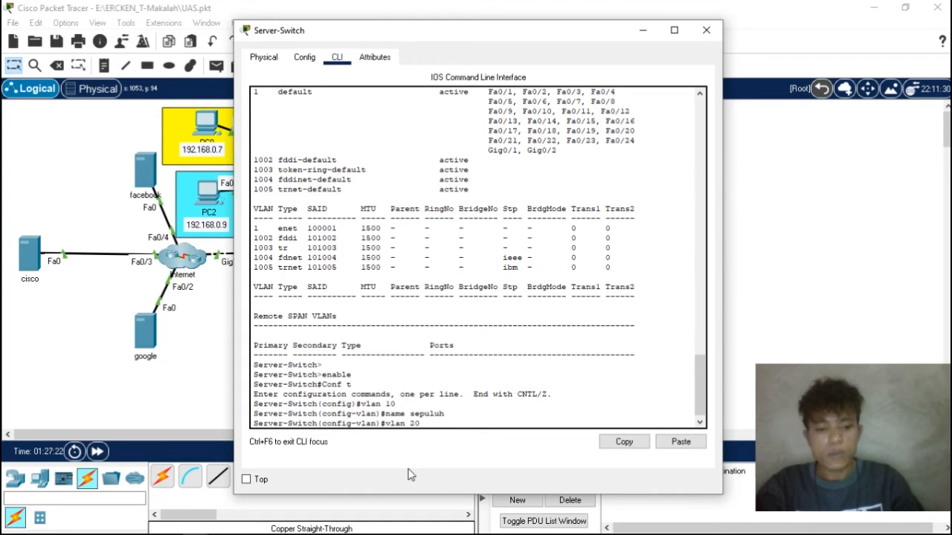
key("Return")
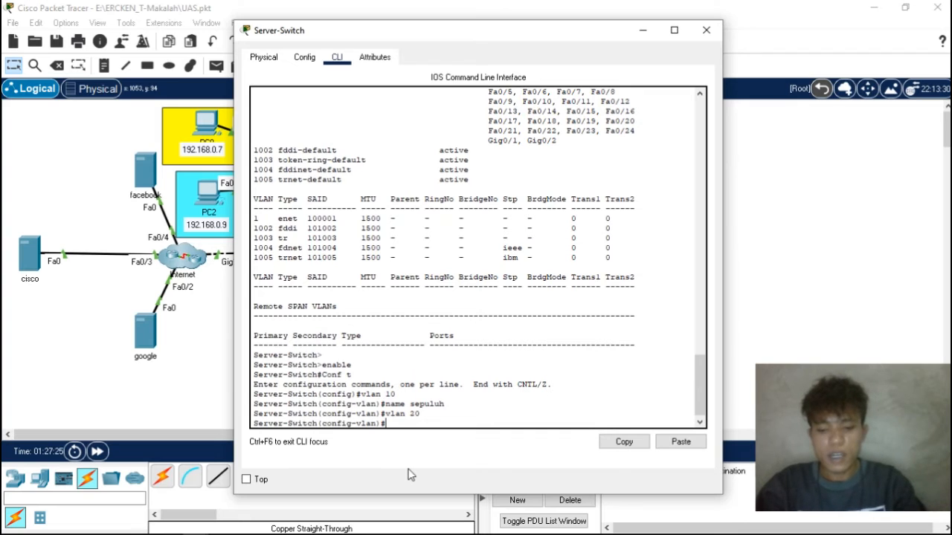
type("name duapuluh")
key("Return")
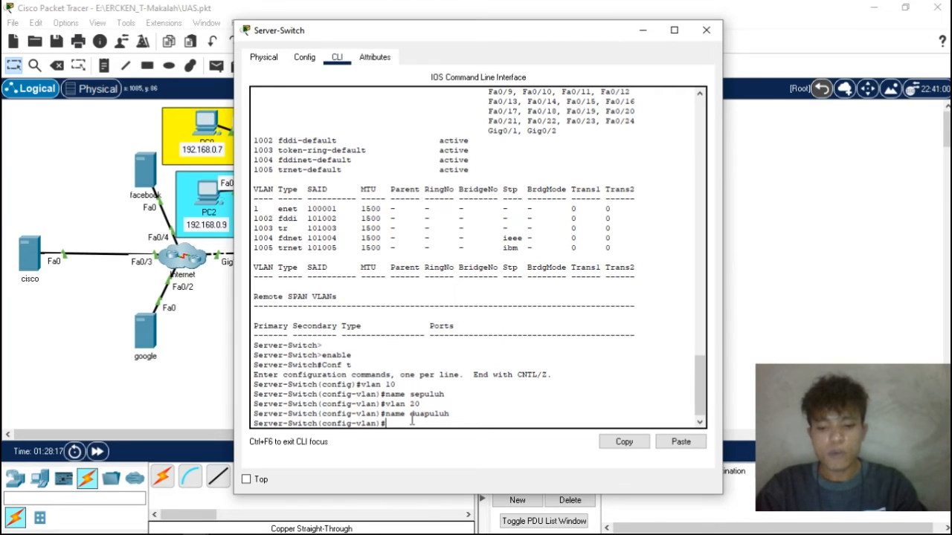
- Exit back to privileged mode on the Server-Switch and list its VLANs with show vlan
type("exit")
key("Return")
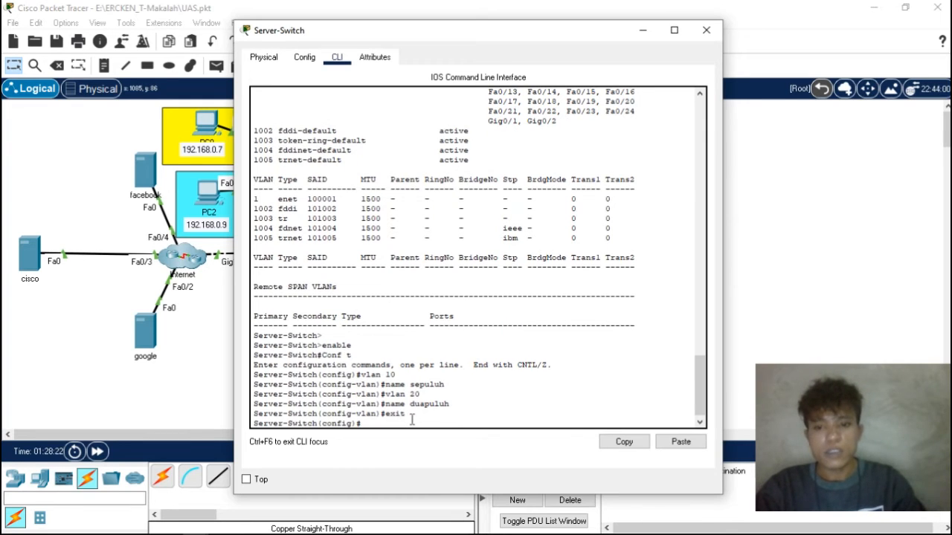
type("exit")
key("Return")
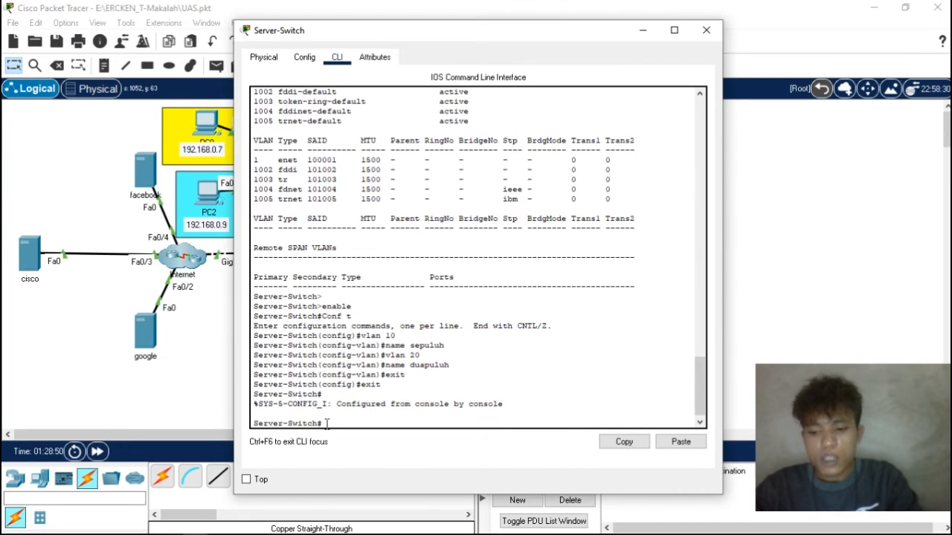
type("show vlan")
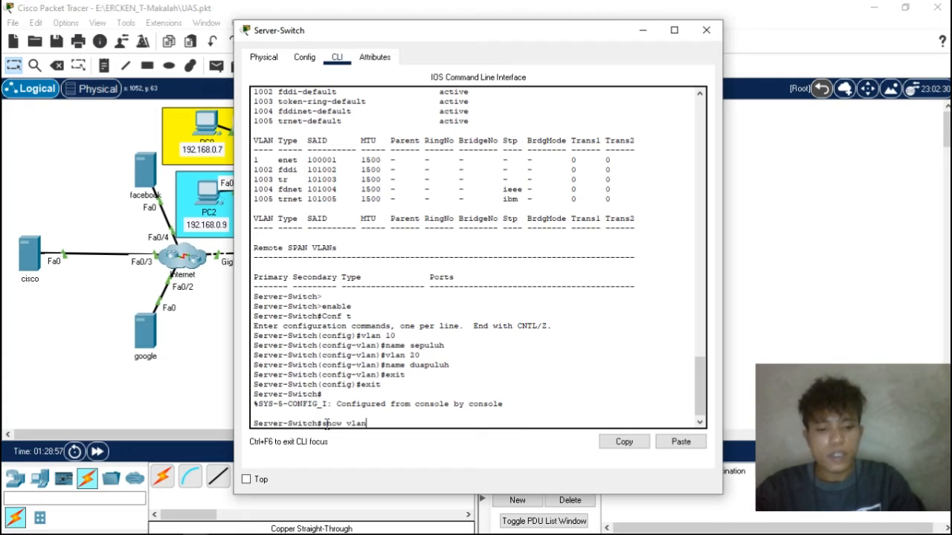
key("Return")
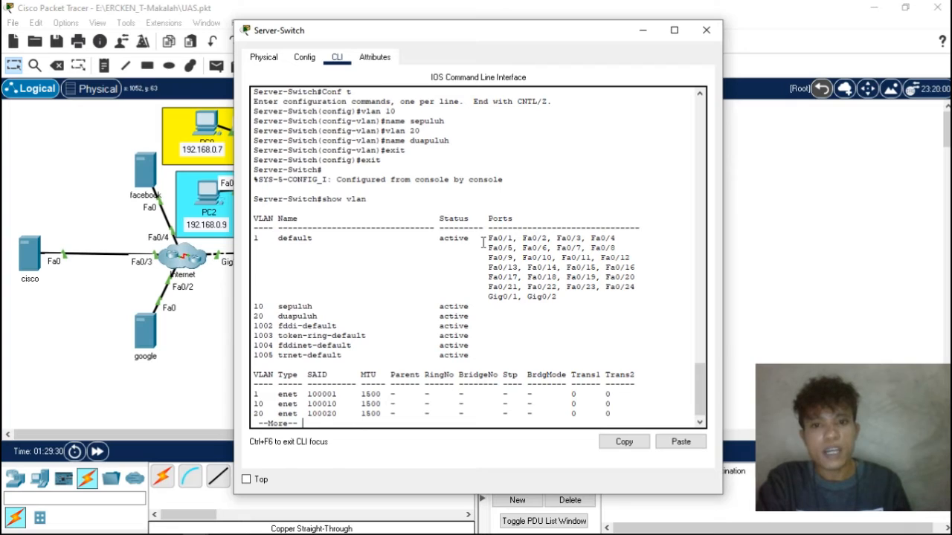
- Examine the port ranges Fa0/1 to Fa0/10 and Fa0/11 to Fa0/20 in the VLAN list, running show vlan again
left_click_drag(484, 240, 616, 240)
left_click_drag(538, 248, 439, 276)
left_click(439, 276)
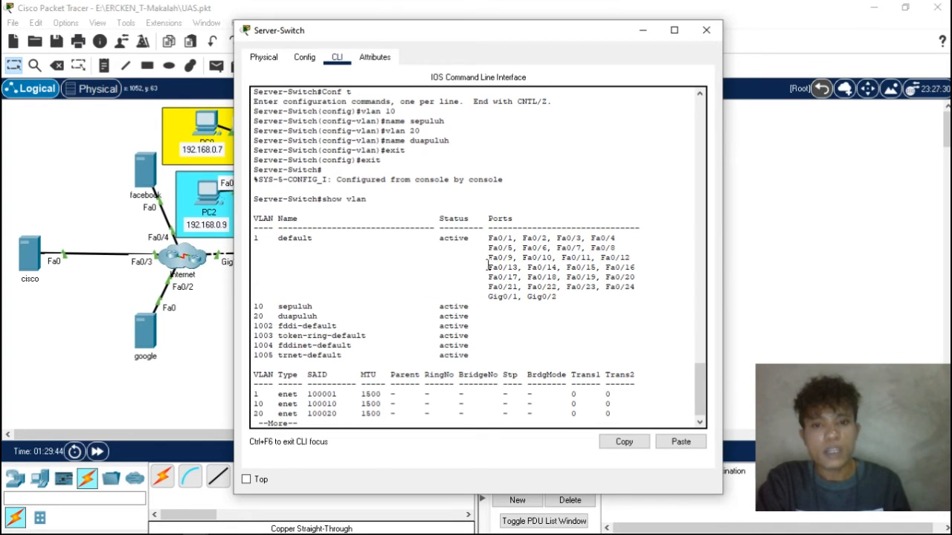
left_click_drag(563, 258, 636, 277)
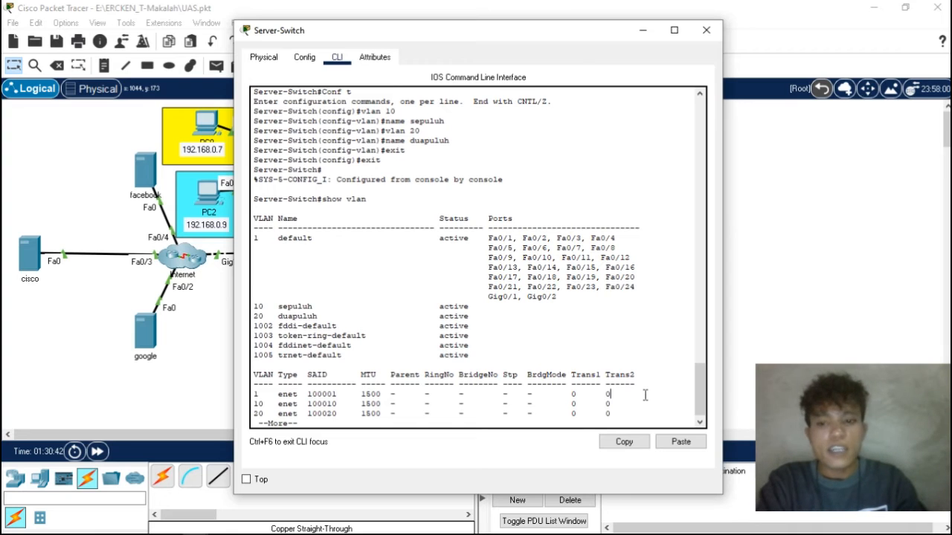
key("space")
key("Return")
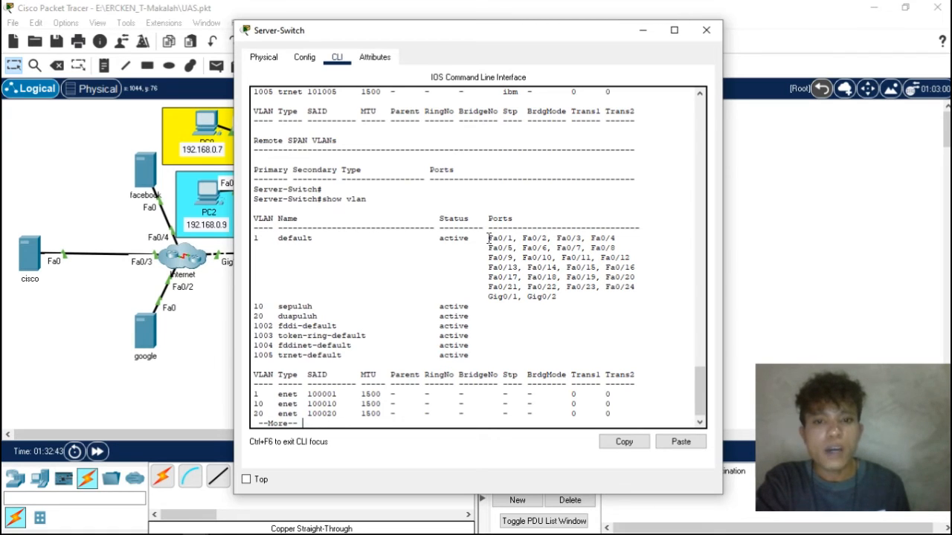
left_click_drag(488, 238, 558, 258)
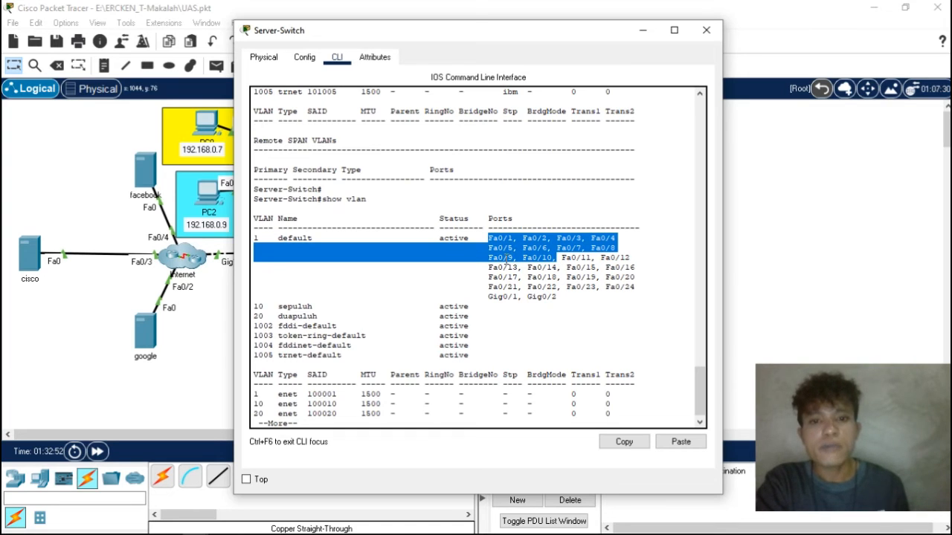
left_click(561, 259)
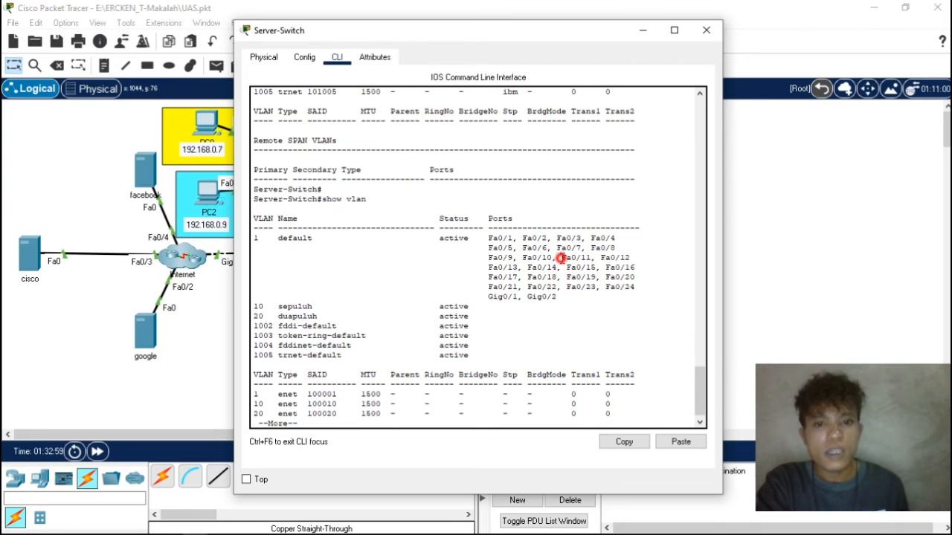
left_click_drag(562, 259, 647, 275)
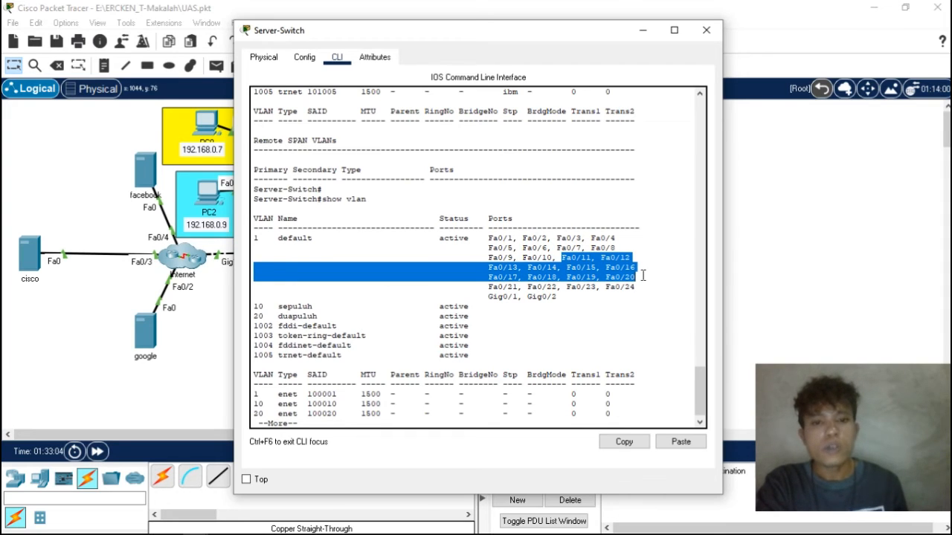
left_click(446, 298)
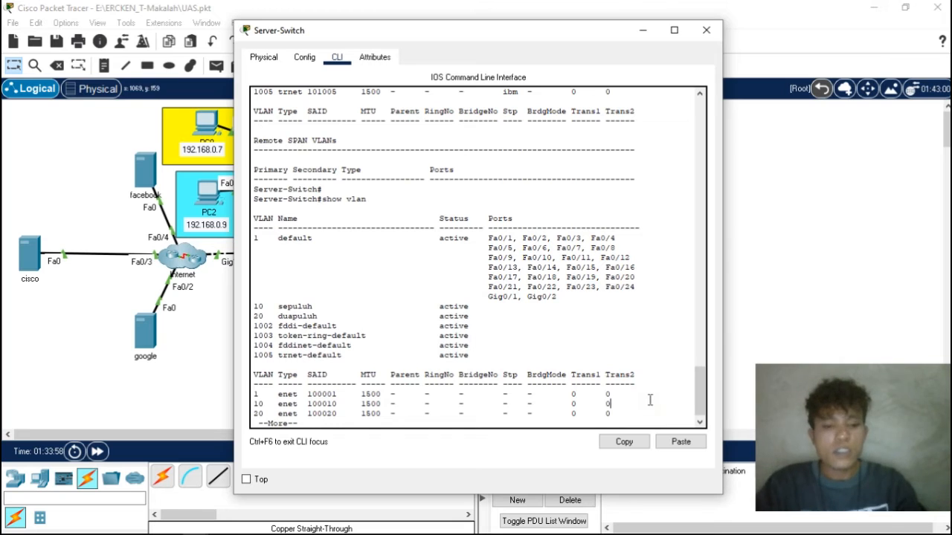
- Page through the rest of the show vlan output until the command prompt returns
key("Return")
key("Return")
key("Return")
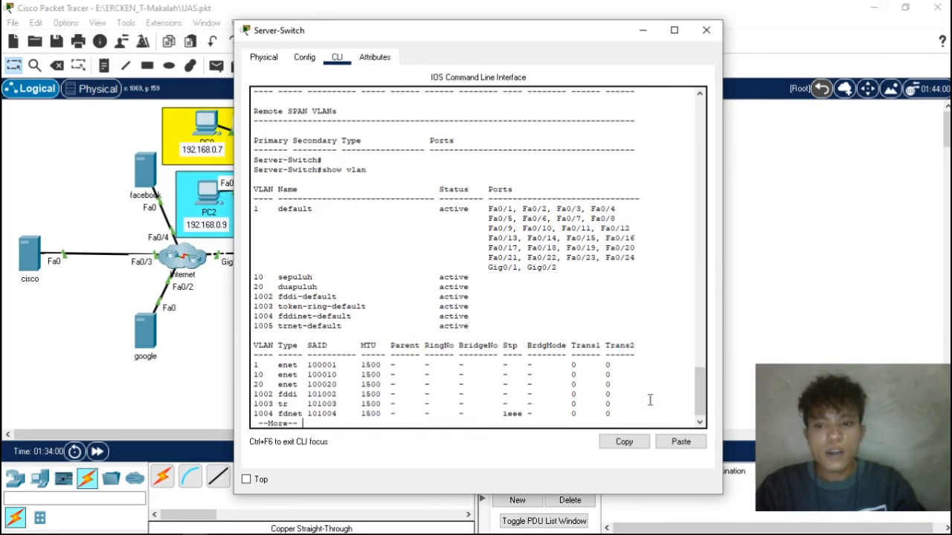
key("Return")
key("Return")
key("Return")
key("Return")
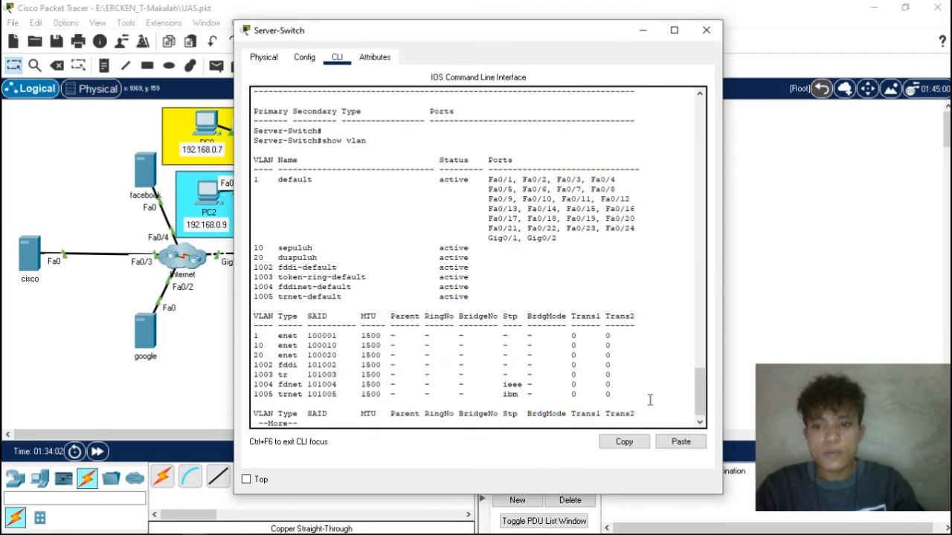
key("Return")
key("Return")
key("Return")
key("Return")
key("Return")
key("Return")
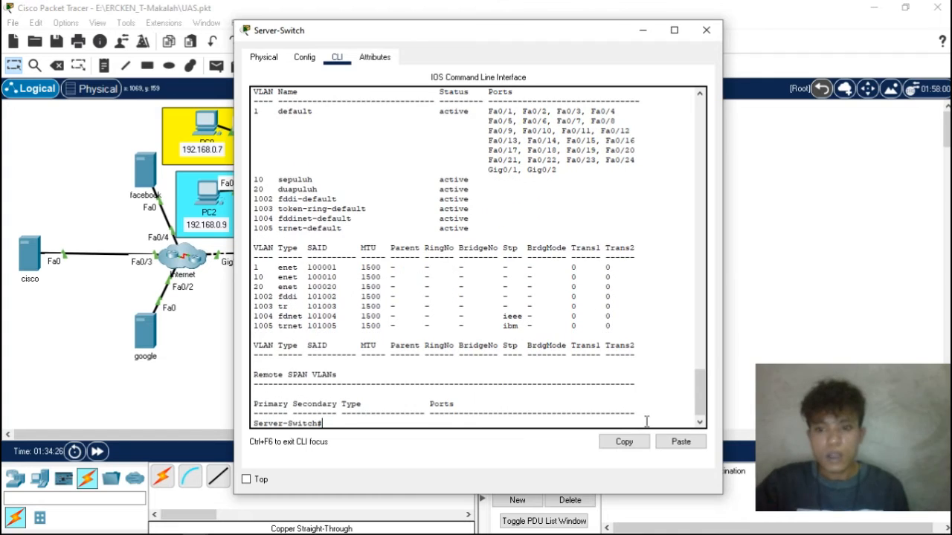
- Enter global configuration mode on the Server-Switch with conf t
type("con")
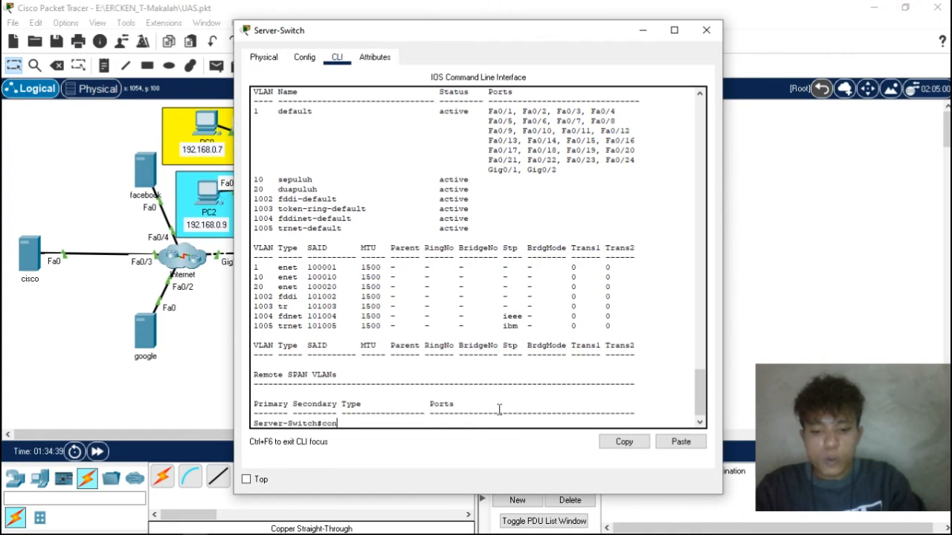
type("f t")
key("Return")
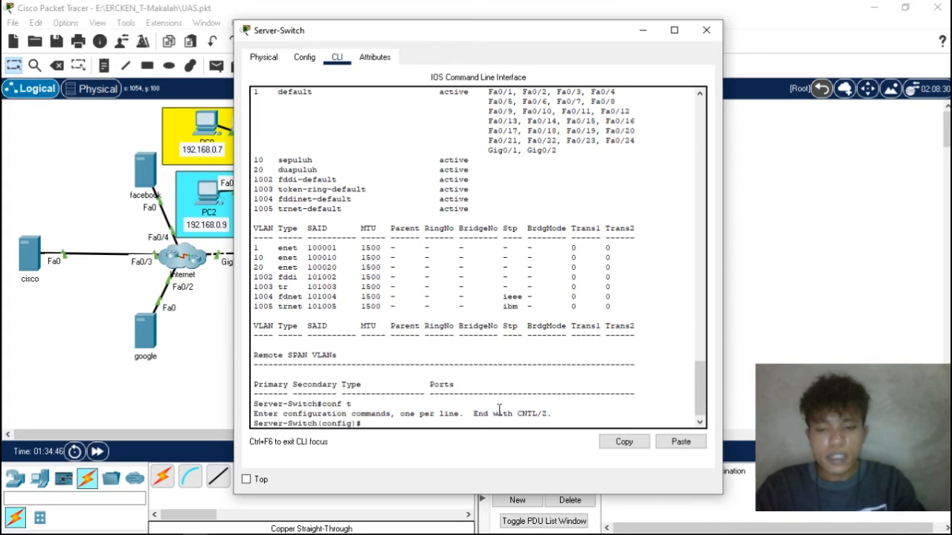
type("vlan 10")
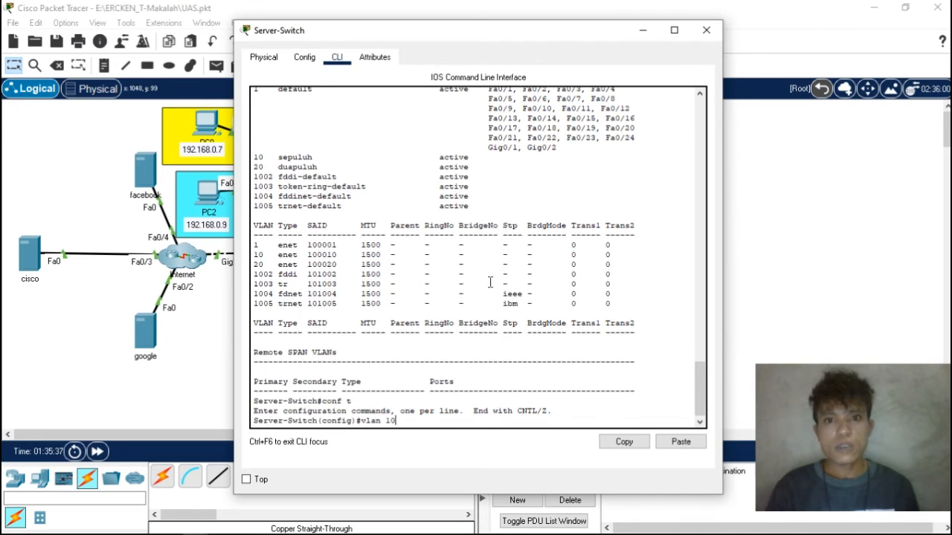
scroll(490, 282, "up", 3)
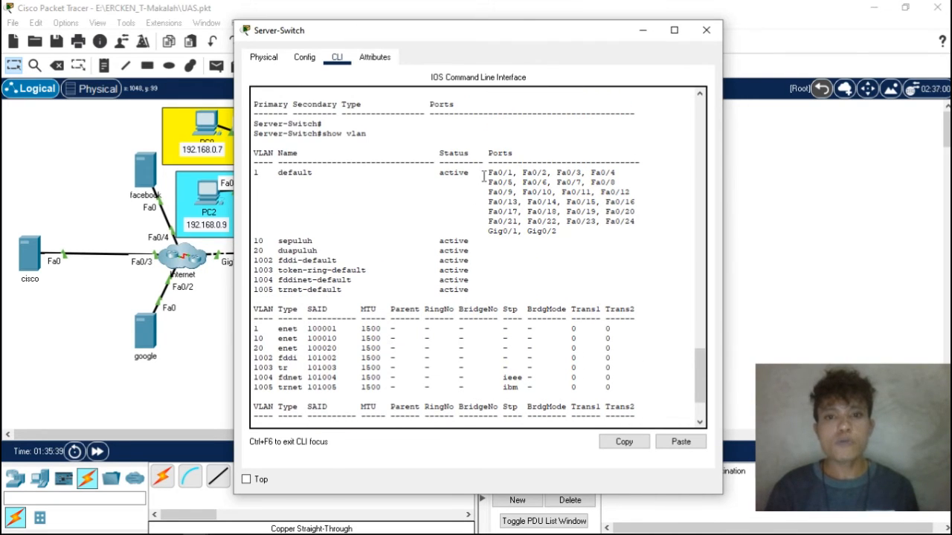
left_click_drag(482, 176, 556, 193)
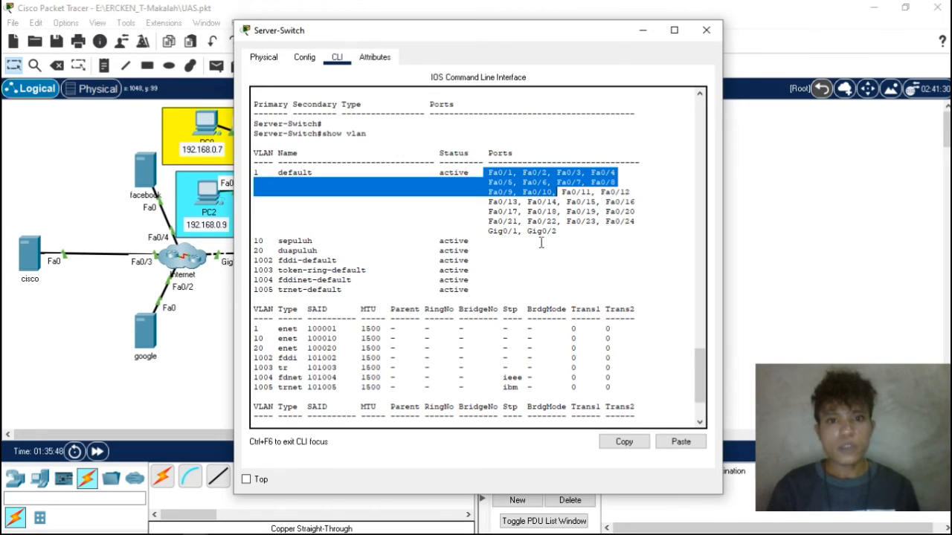
scroll(492, 311, "down", 3)
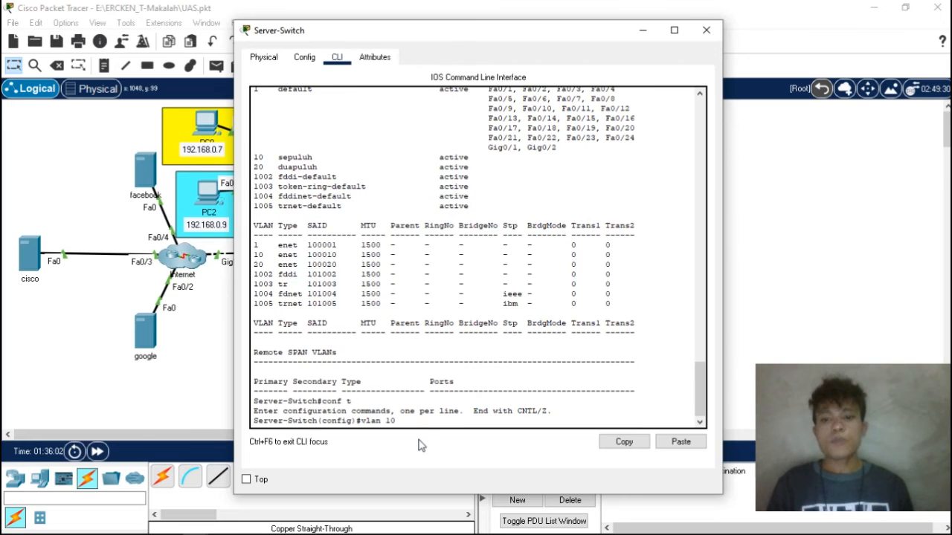
key("BackSpace")
key("BackSpace")
key("BackSpace")
key("BackSpace")
key("BackSpace")
key("BackSpace")
key("BackSpace")
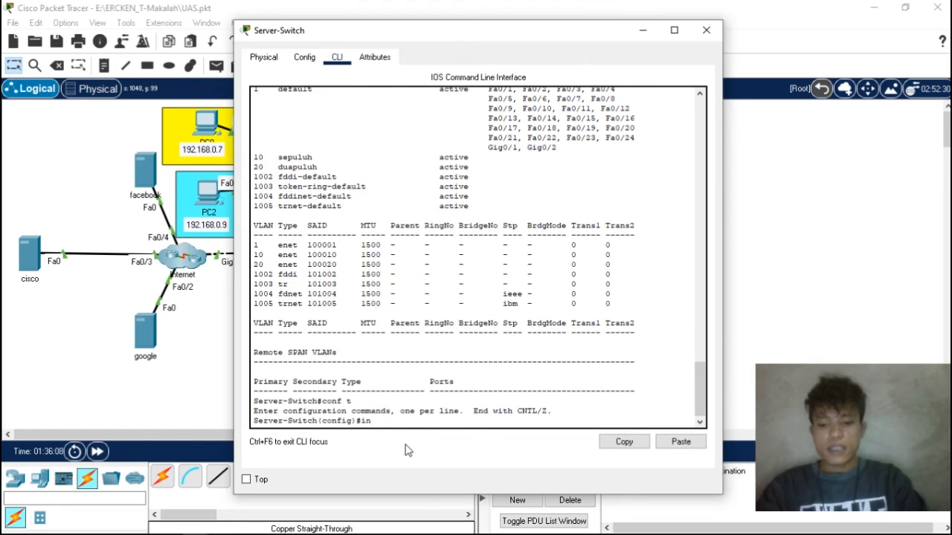
- Select the interface range fa0/1-10 and set its ports to access mode with sw mode access
type("int range fa01")
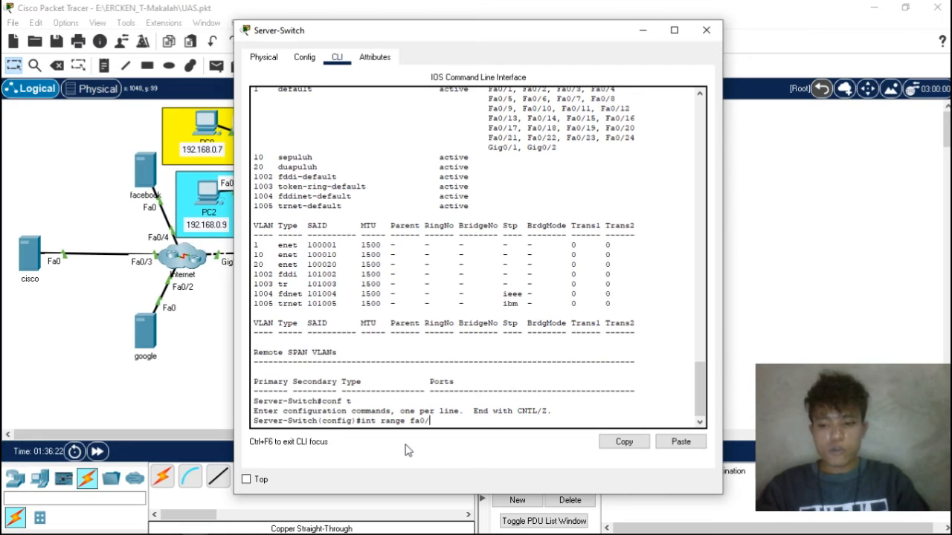
type("1-")
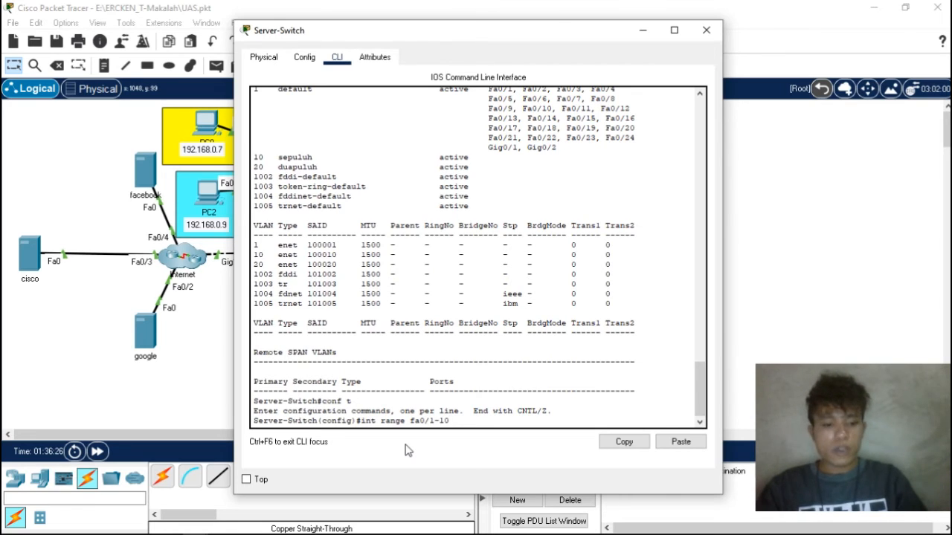
type("10")
key("Return")
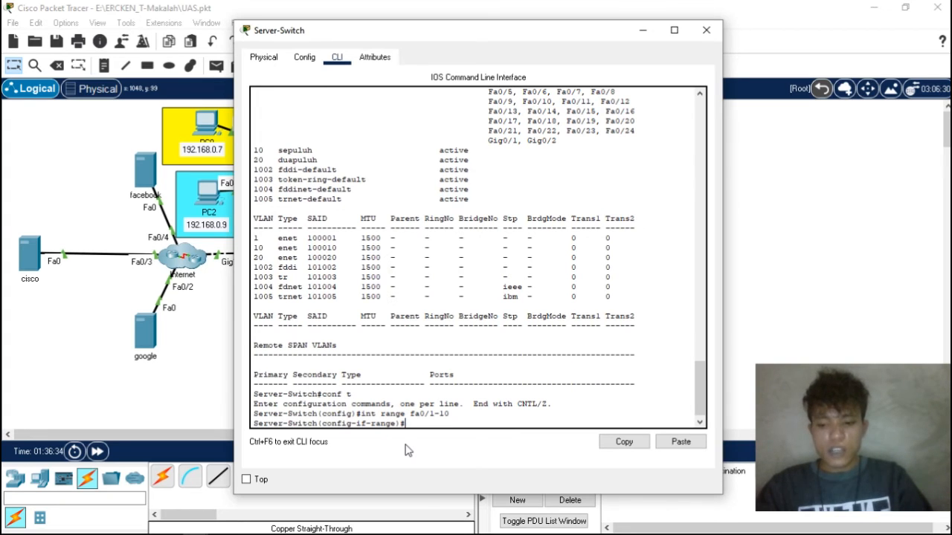
type("sw mode access")
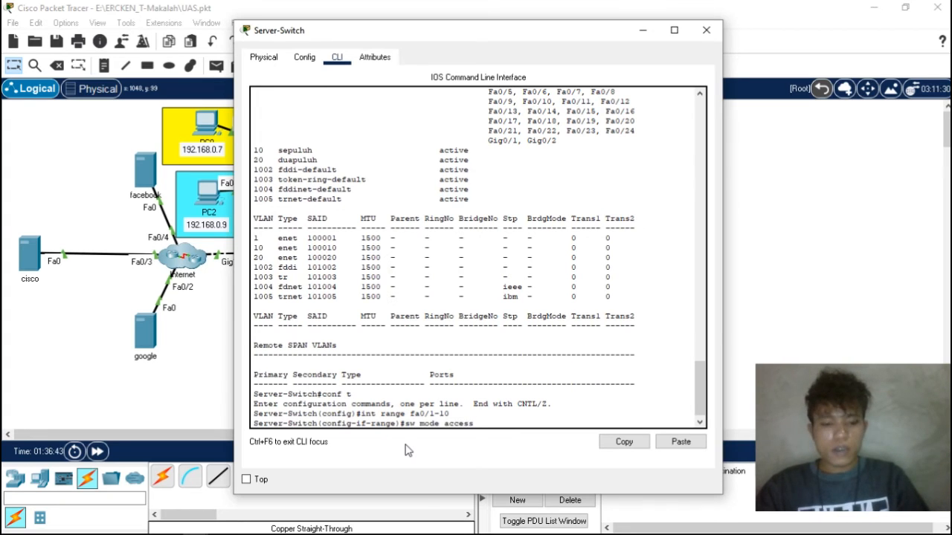
key("Return")
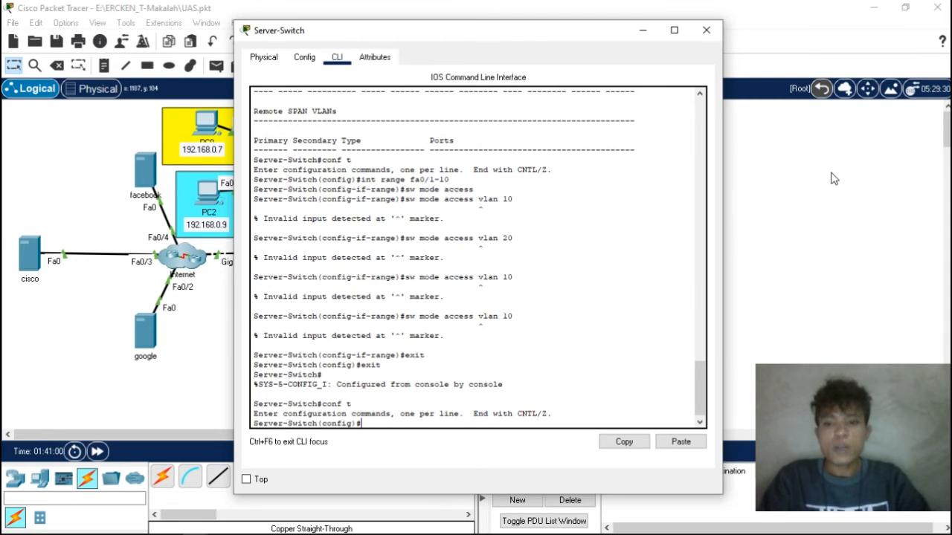
- Check the ports Fa0/1 to Fa0/10 in the VLAN list and select them for configuration with int range fa0/1-10
scroll(463, 148, "up", 9)
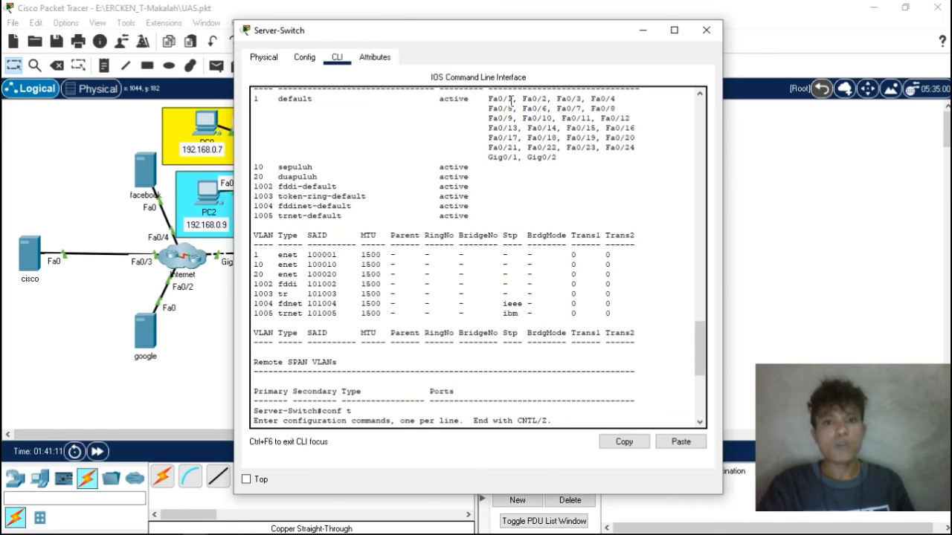
left_click_drag(486, 98, 559, 119)
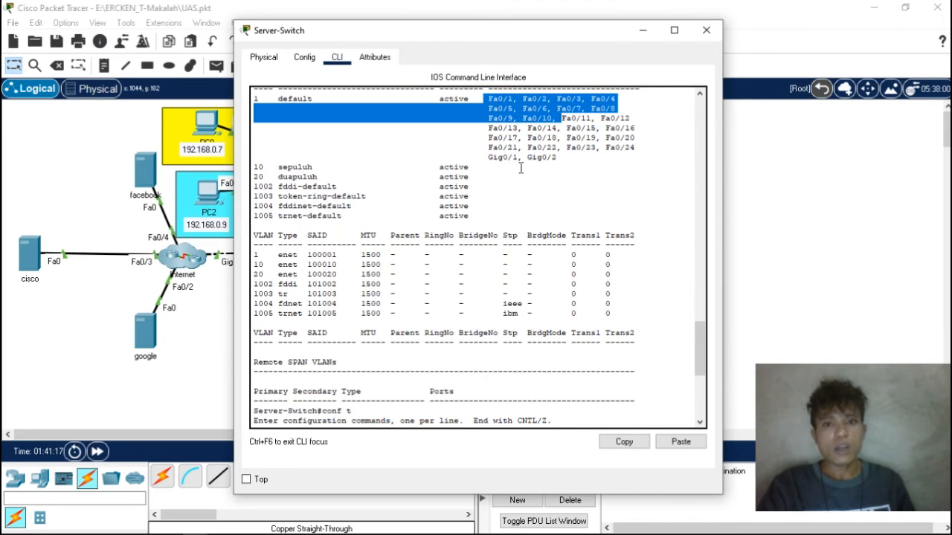
scroll(522, 167, "down", 9)
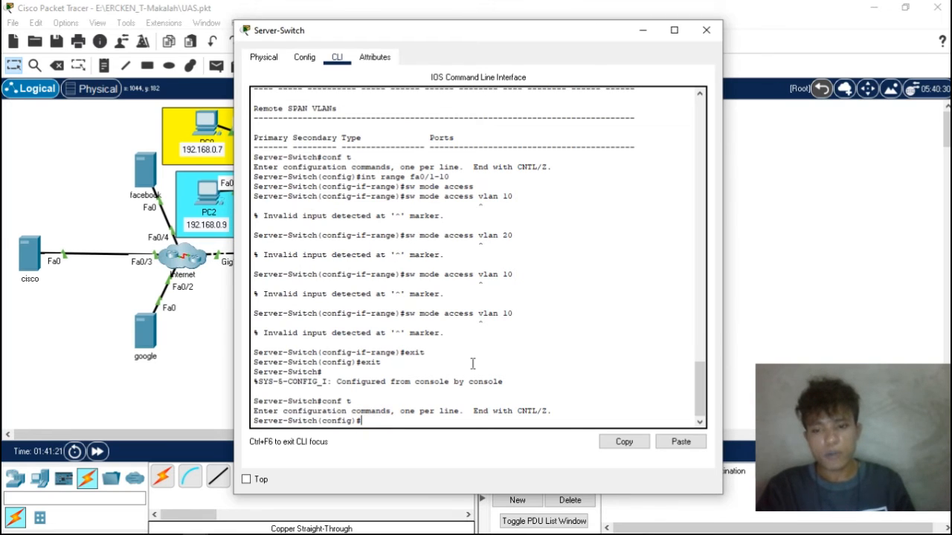
type("in")
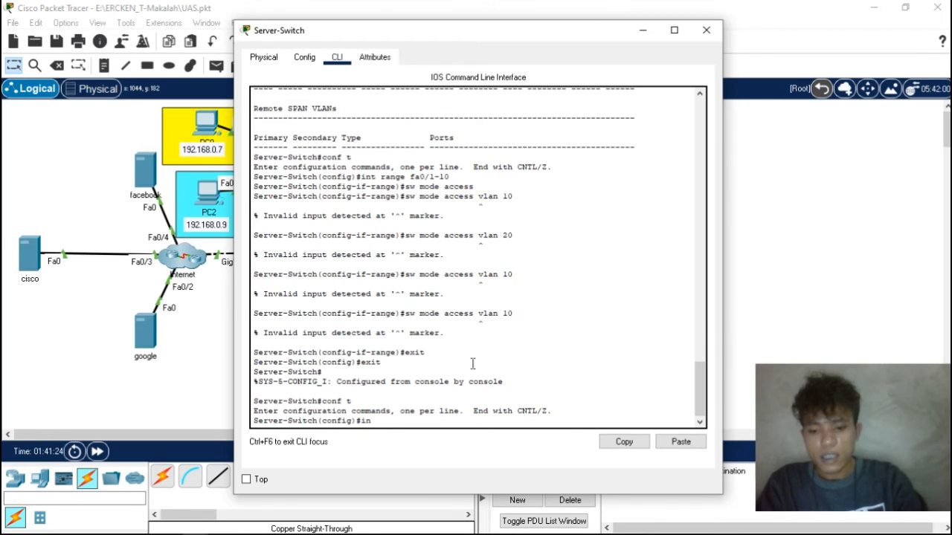
type("t range fa")
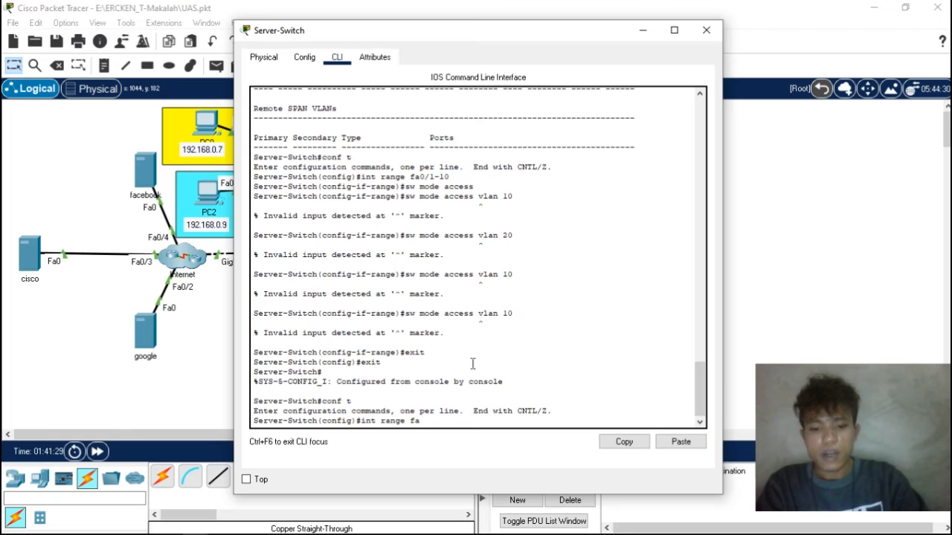
type("0/1-10")
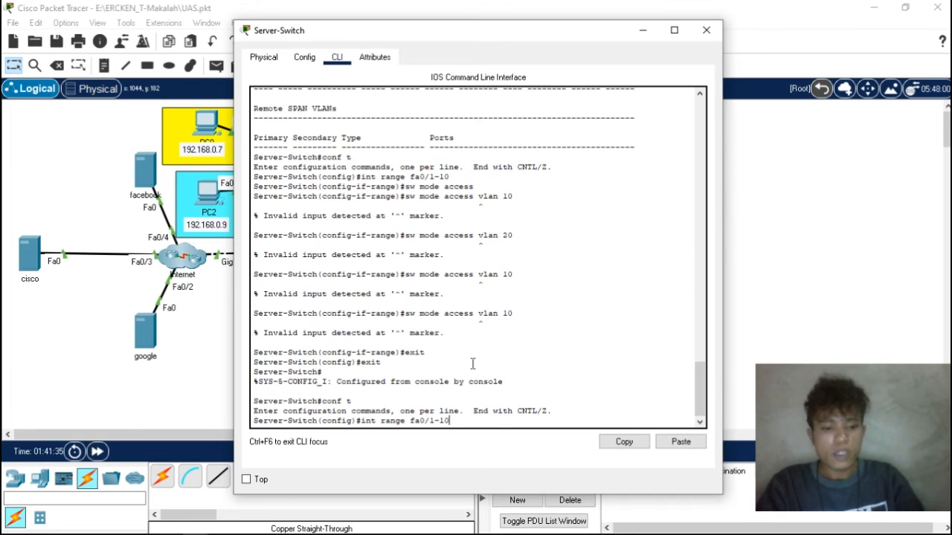
key("Return")
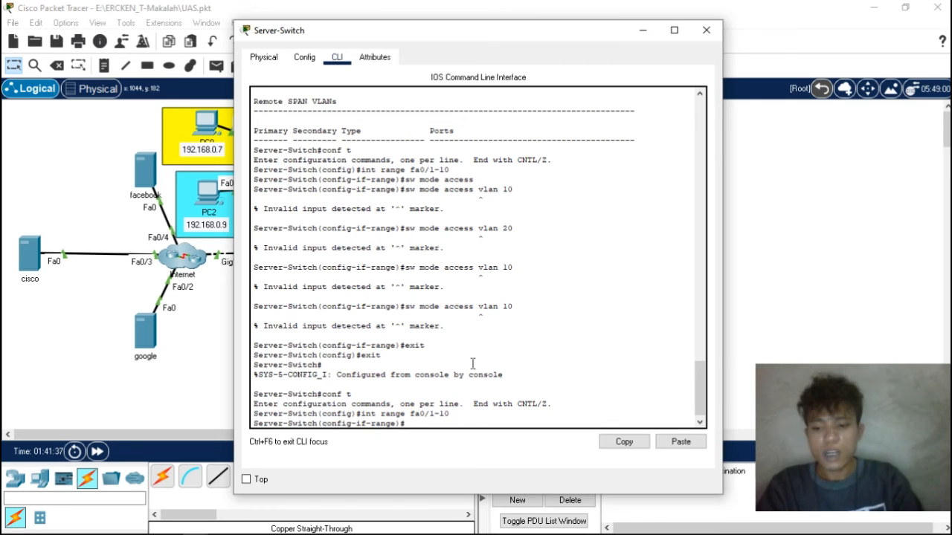
- Set the selected ports to access mode and assign them to VLAN 10 with sw access vlan 10
type("sw mode access")
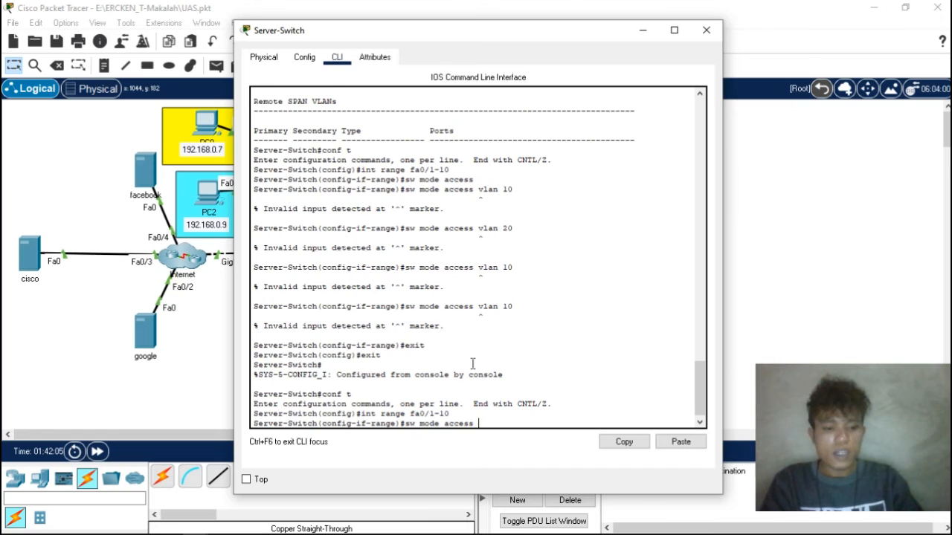
key("Return")
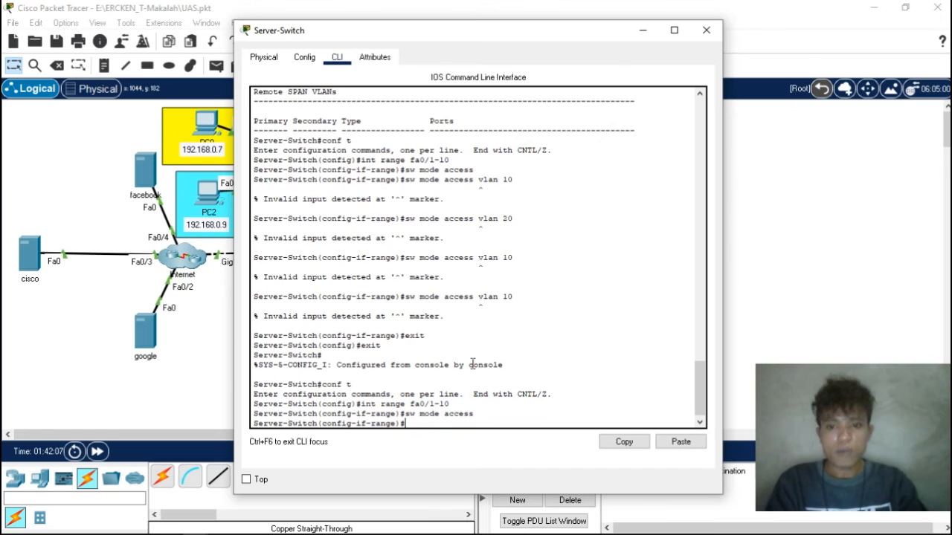
type("s")
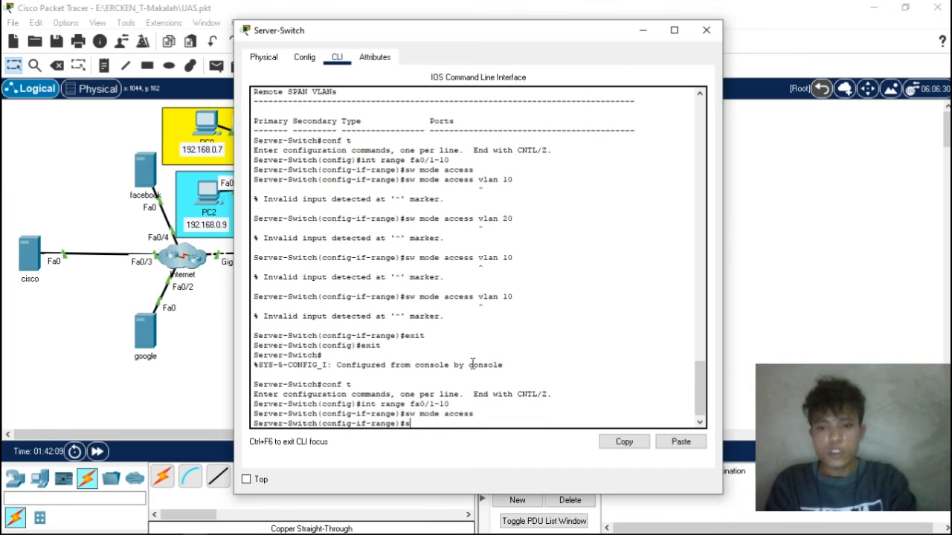
type("w access vlan 10")
key("Return")
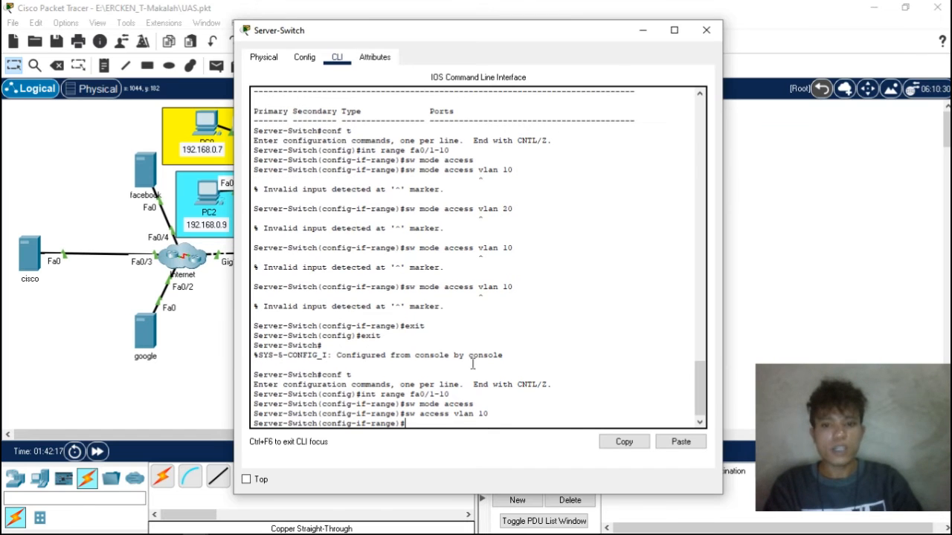
- Check the ports Fa0/11 to Fa0/20 in the VLAN list, select interface range fa0/11-20 and set it to access mode
scroll(449, 362, "up", 1)
scroll(449, 363, "up", 10)
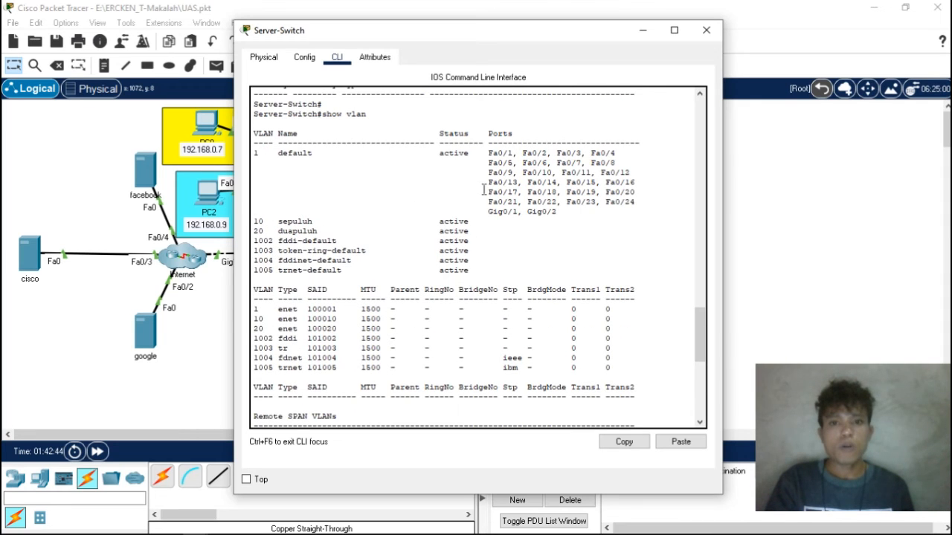
left_click_drag(556, 172, 638, 193)
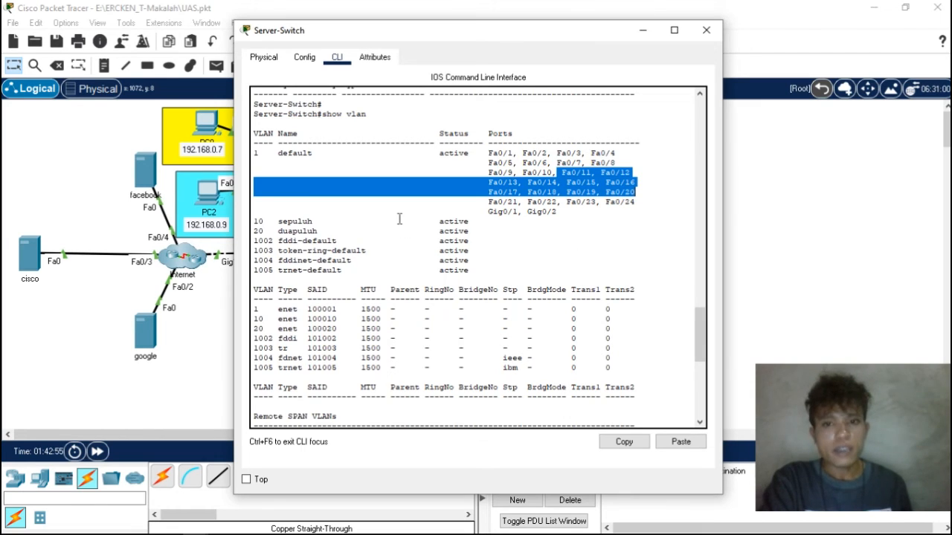
scroll(513, 231, "down", 10)
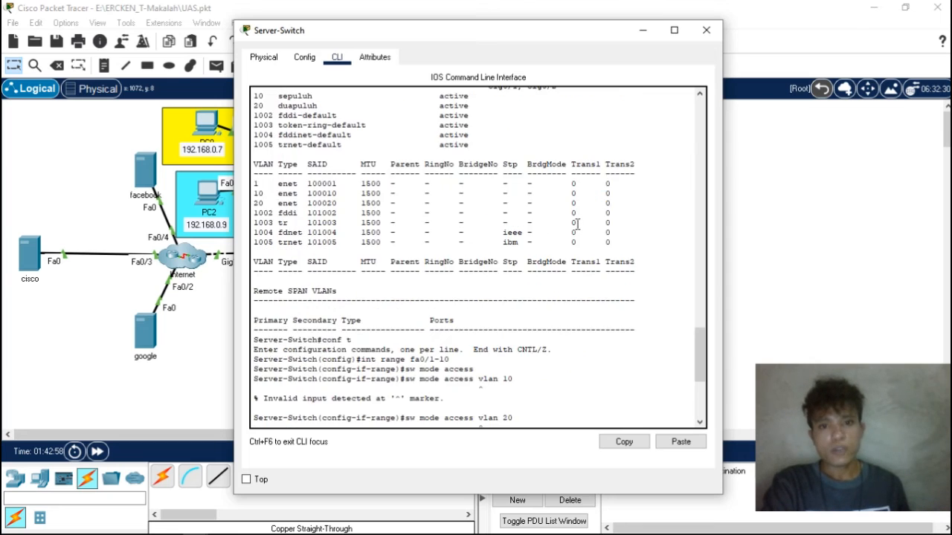
scroll(575, 227, "down", 2)
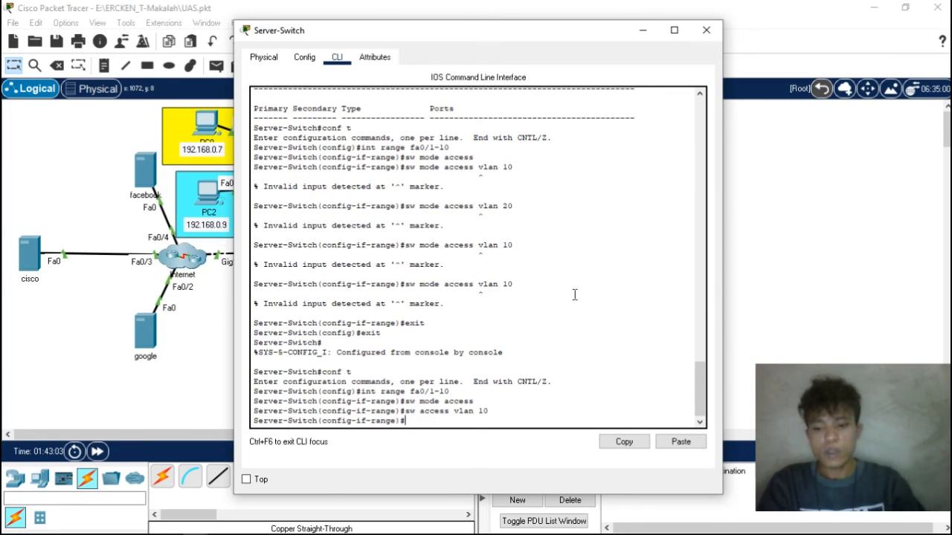
type("in")
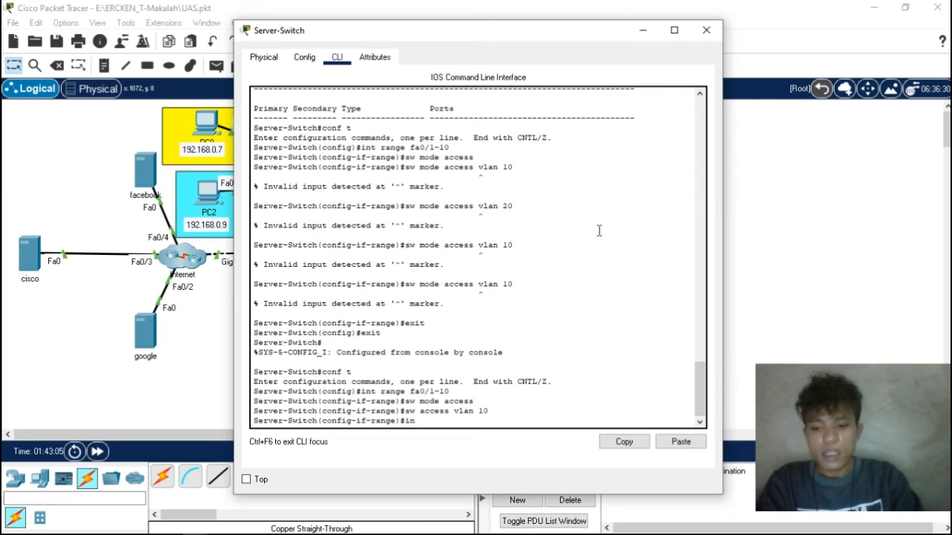
type("t range fa0/11-2")
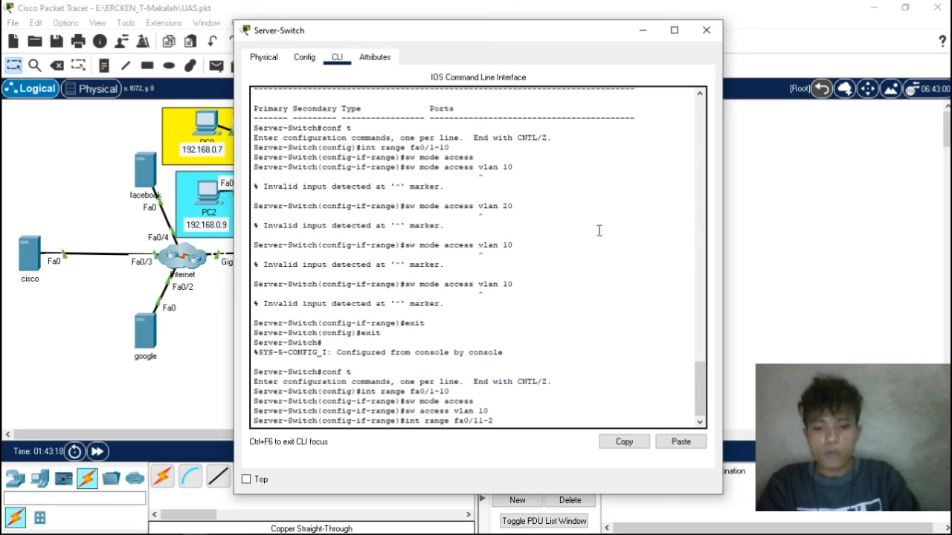
type("0")
key("Return")
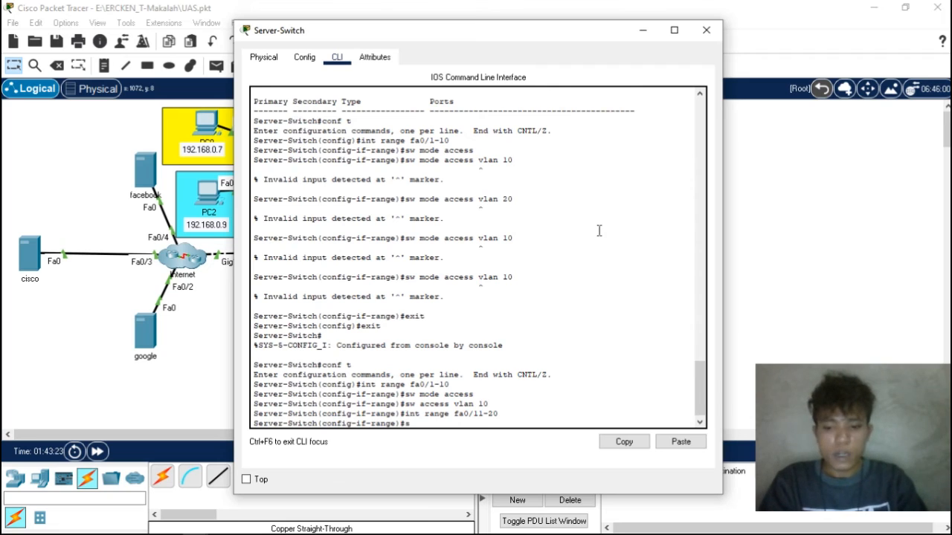
type("sw")
type("mode access")
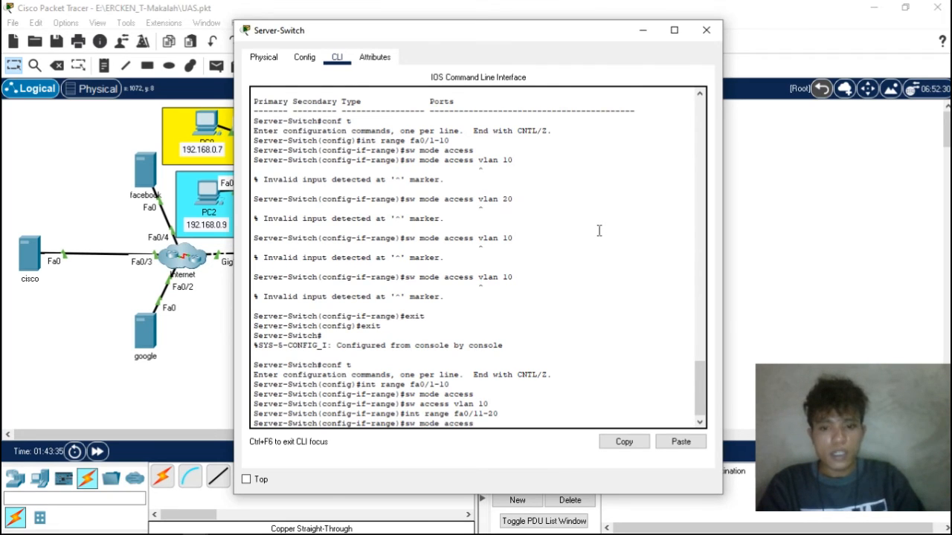
key("Return")
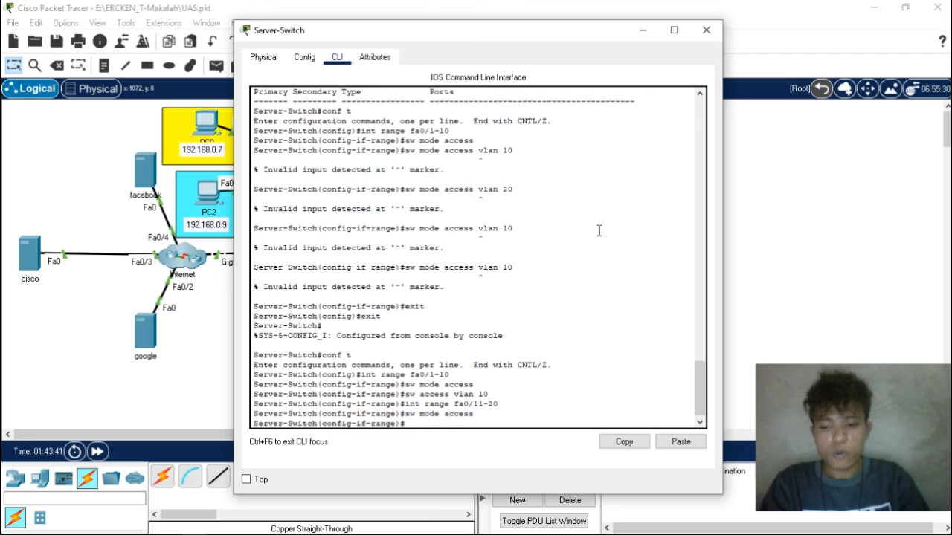
- Assign the ports fa0/11-20 to VLAN 10 with sw access vlan 10 and exit the interface range configuration
type("sw access vlan 10")
key("Return")
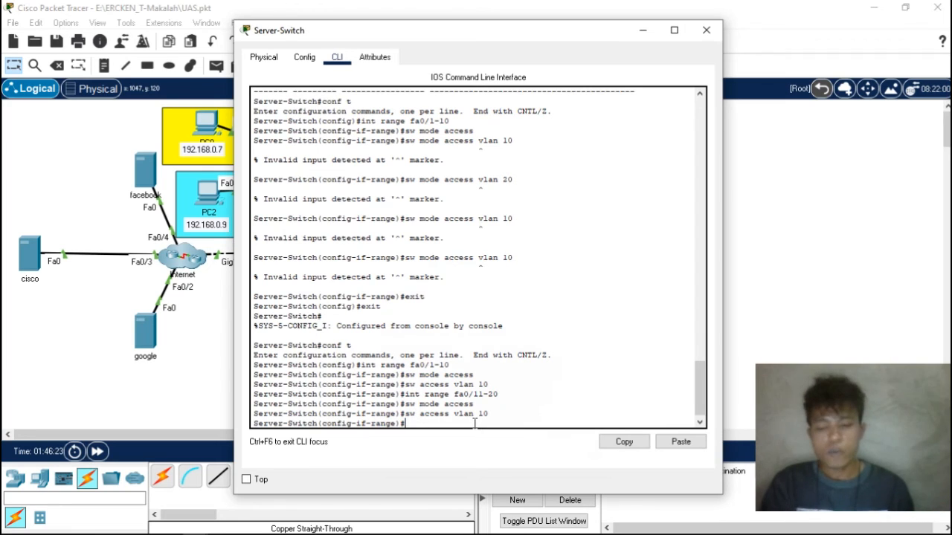
type("ess vlan 20")
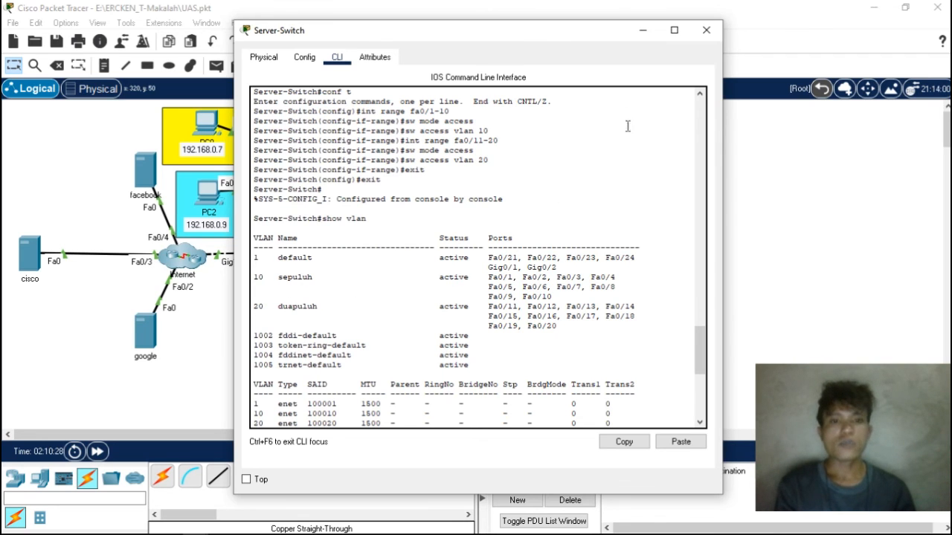
- Close the Server-Switch window and test the connection to 192.168.0.10 with a ping from PC0's command prompt
left_click(704, 31)
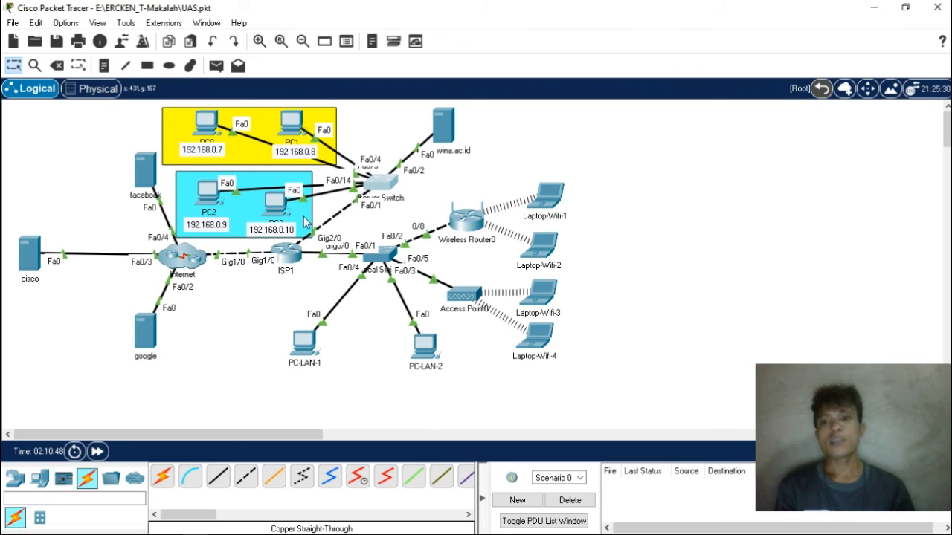
left_click(208, 128)
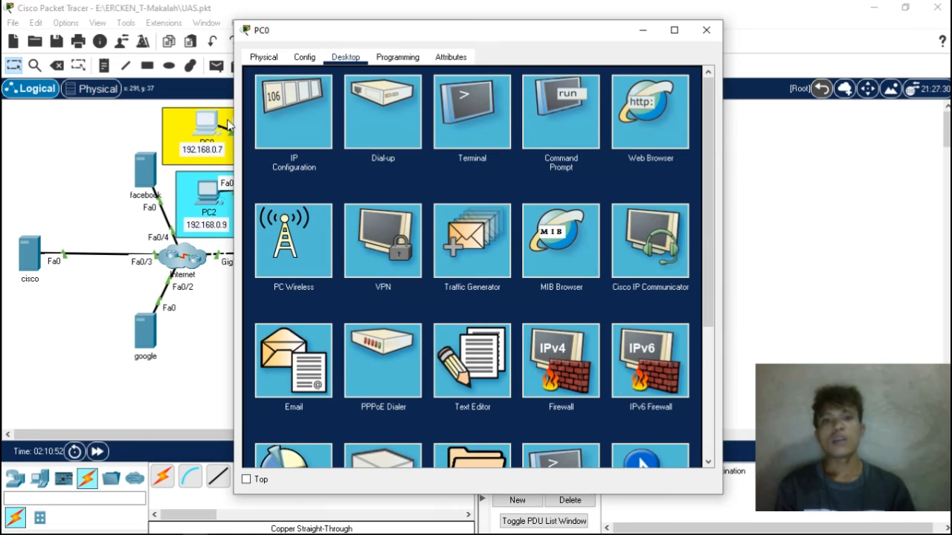
left_click(573, 102)
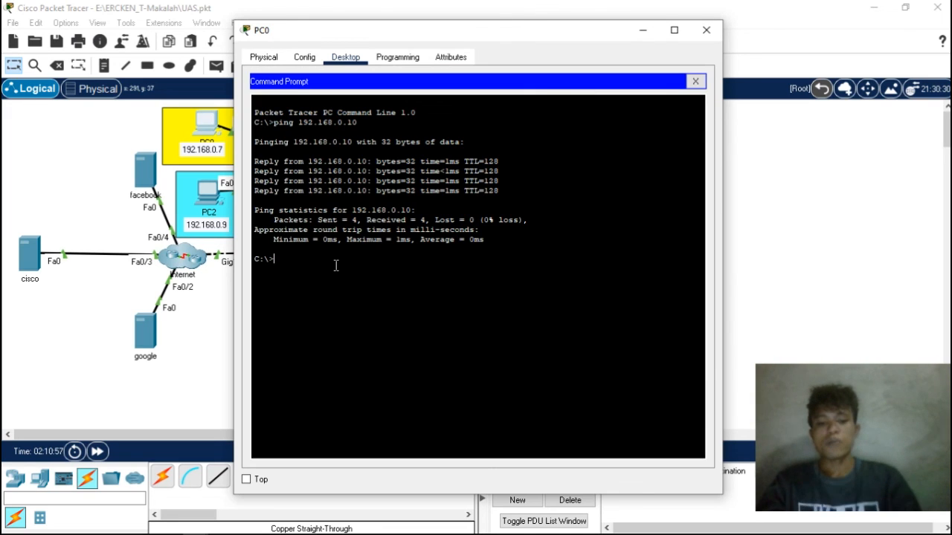
type("ping 1")
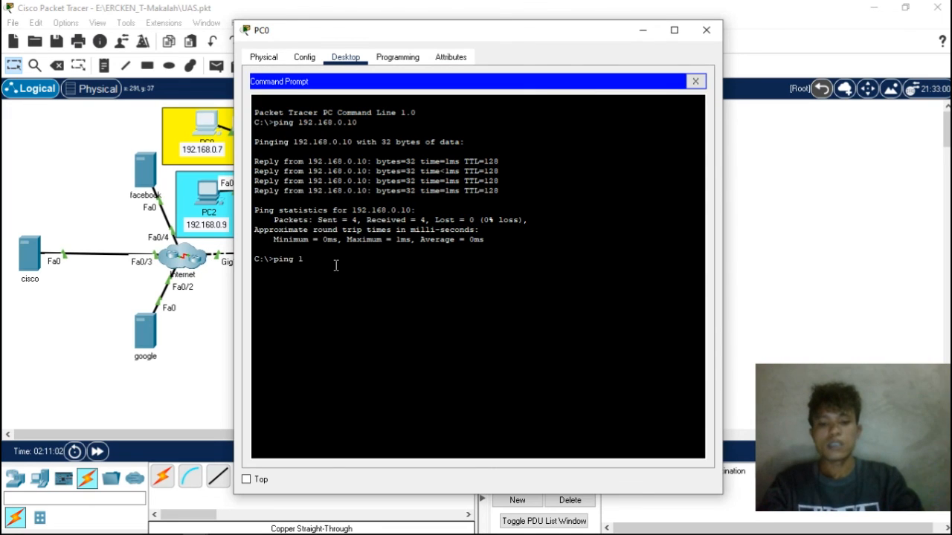
type("922")
key("BackSpace")
type(".")
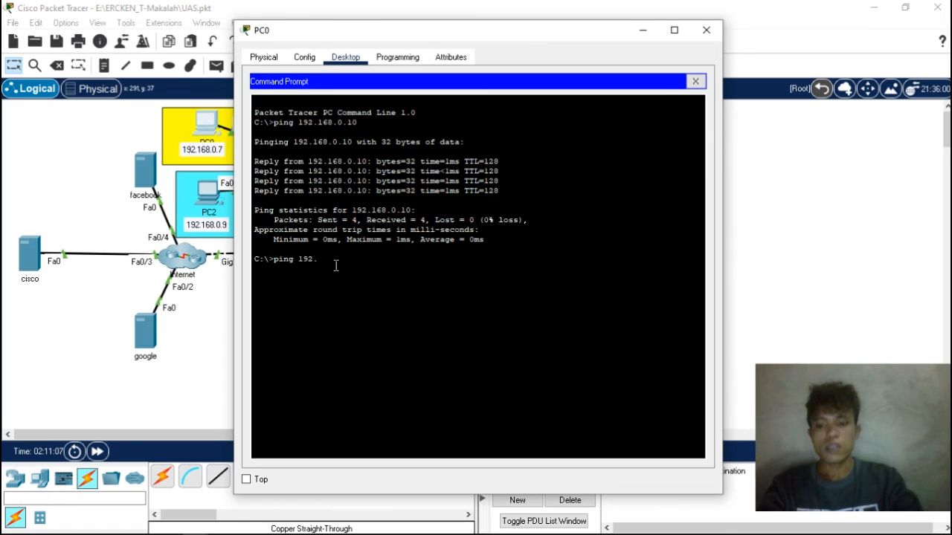
type("168.0.")
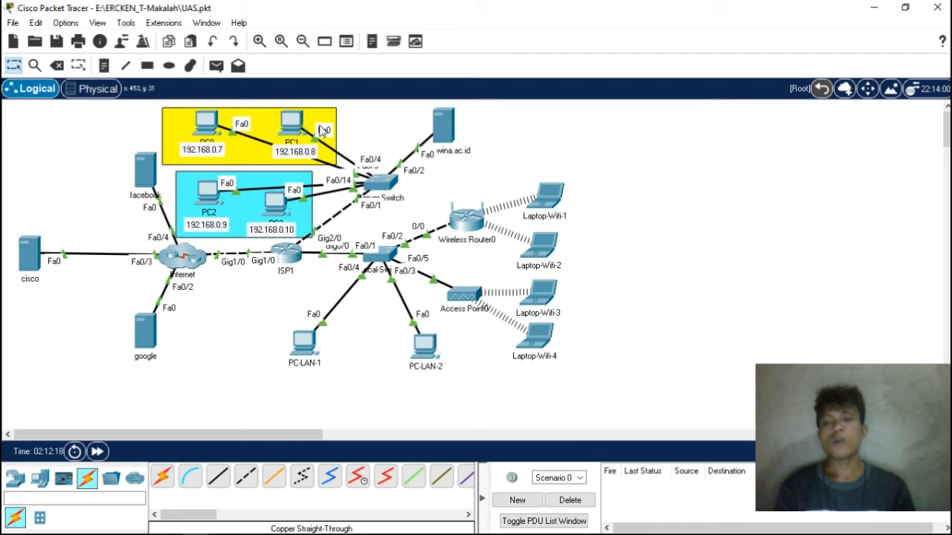
- Ping PC1 at 192.168.0.8 from PC0's command prompt to test the connection within the same VLAN
left_click(205, 123)
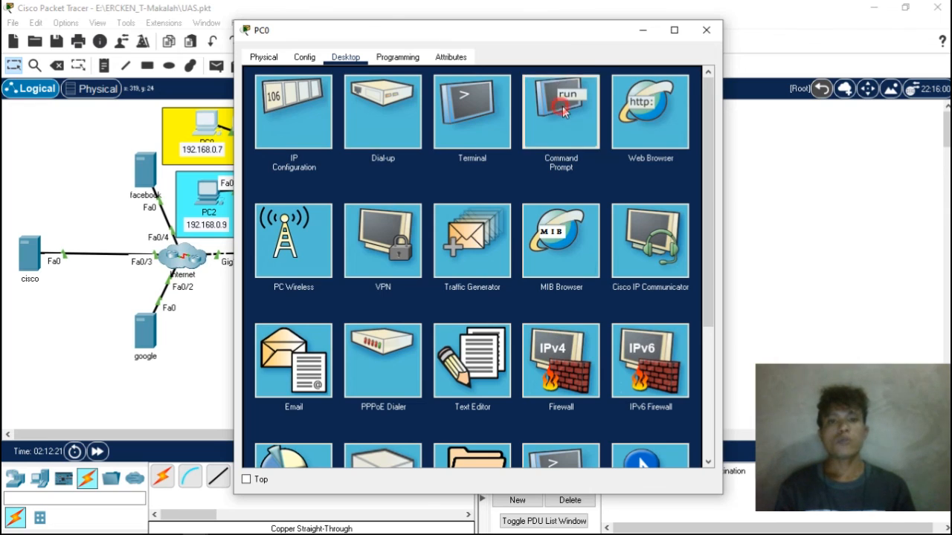
left_click(562, 106)
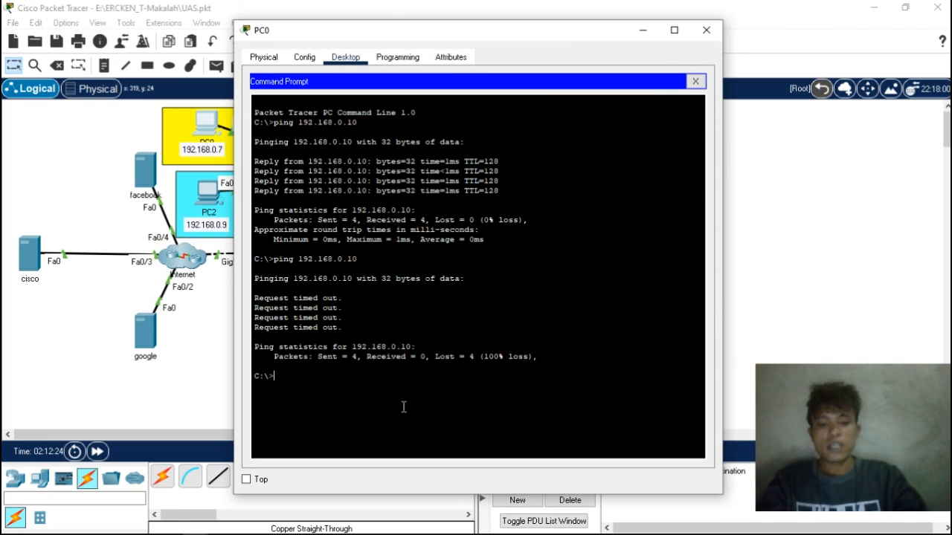
type("ping 19")
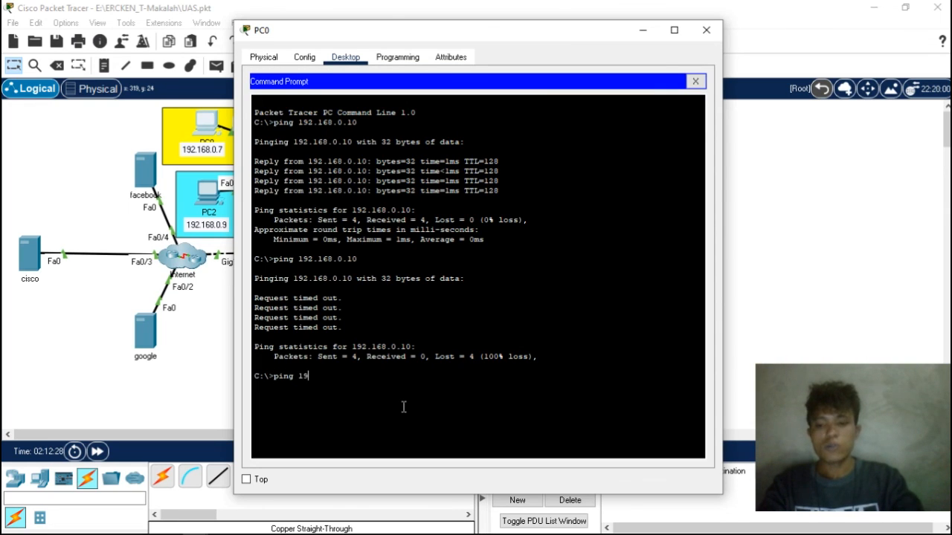
type("2.168.")
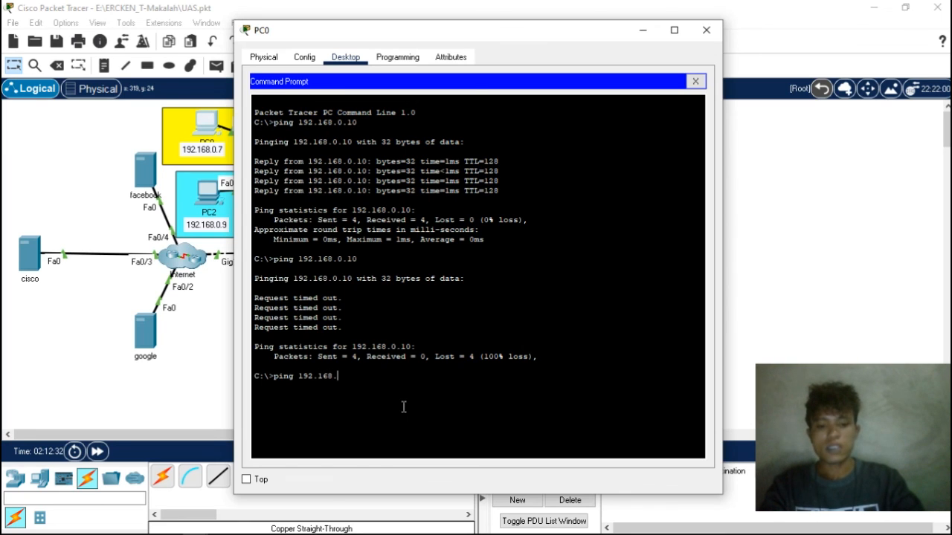
type("0.8")
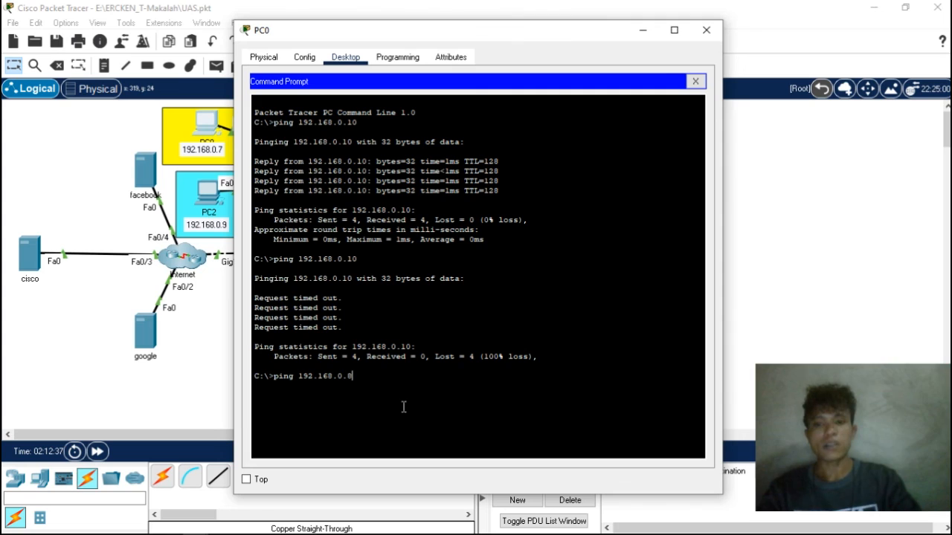
key("Return")
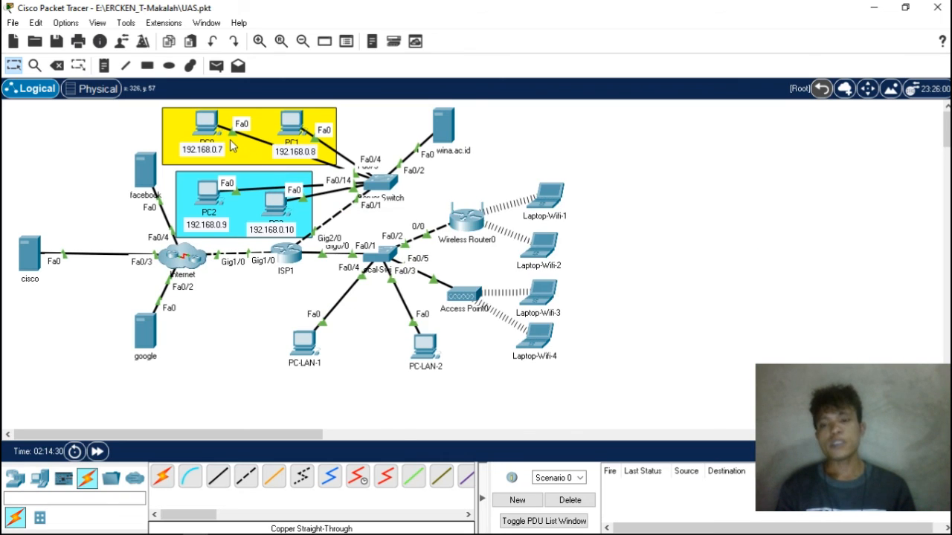
- Ping PC0 at 192.168.0.7 from PC3's command prompt to test the connection between the two VLANs
left_click(275, 207)
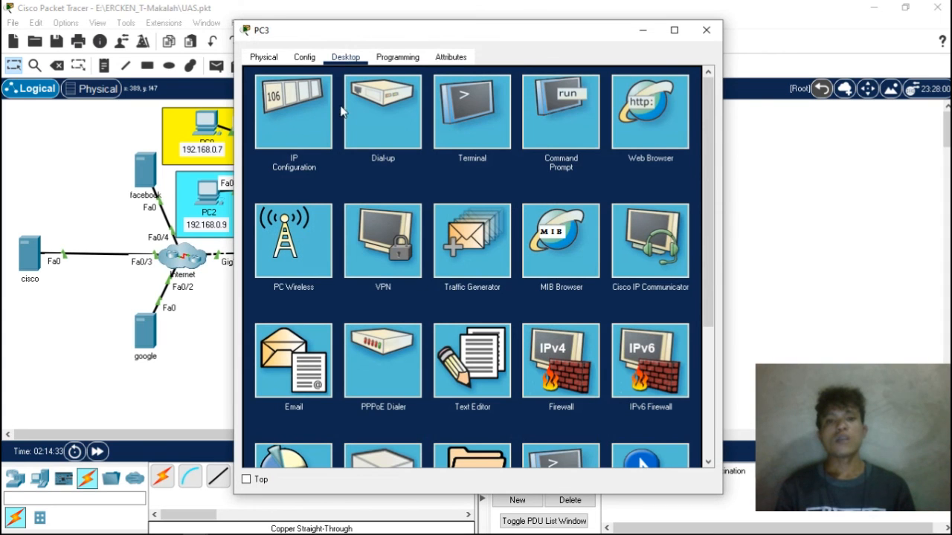
left_click(547, 115)
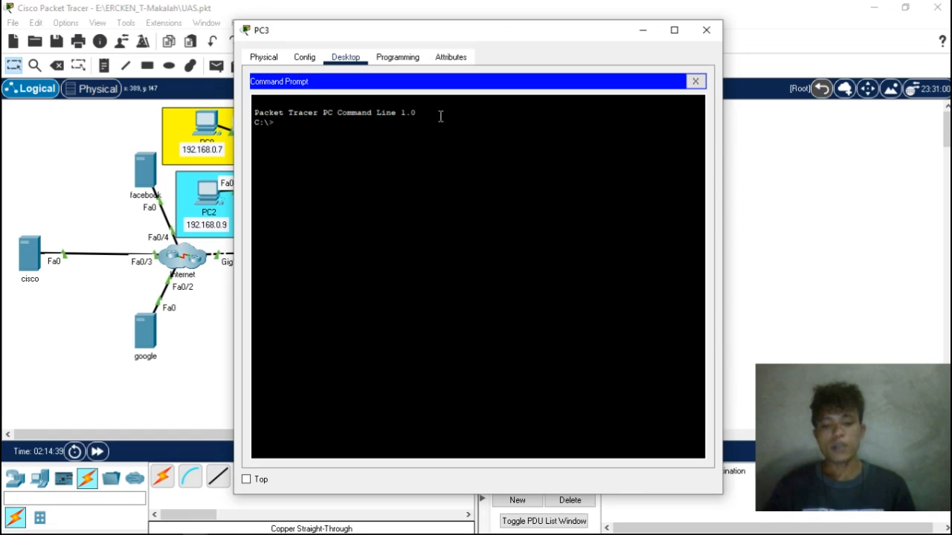
type("ping 192")
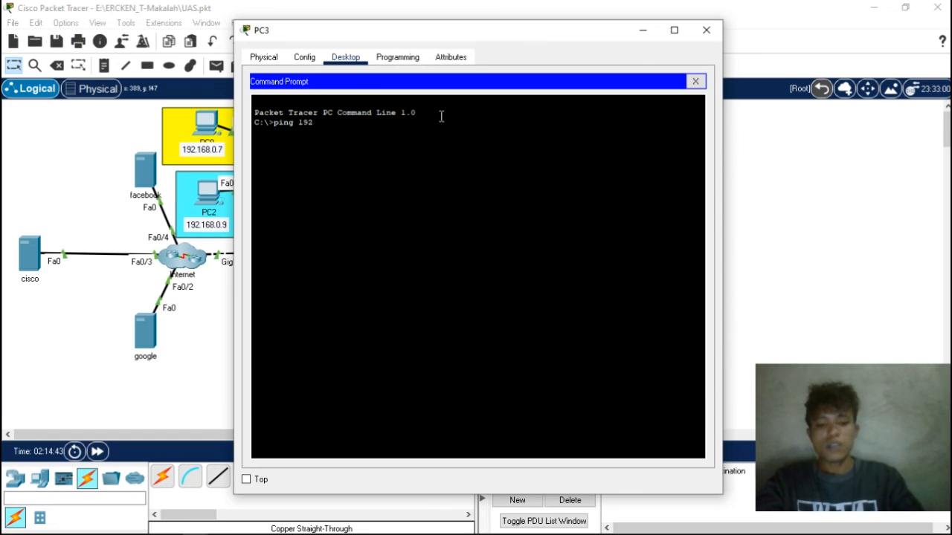
type(".168")
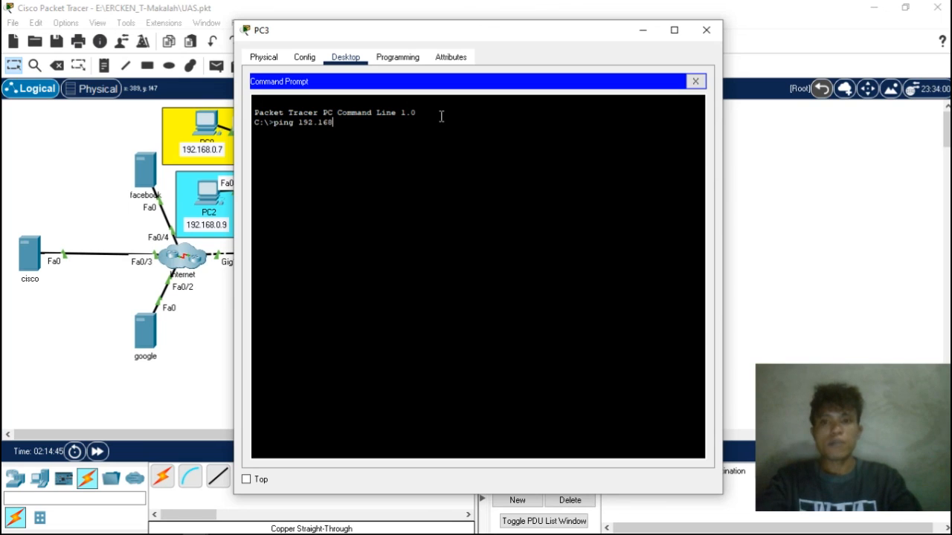
type(".0.7")
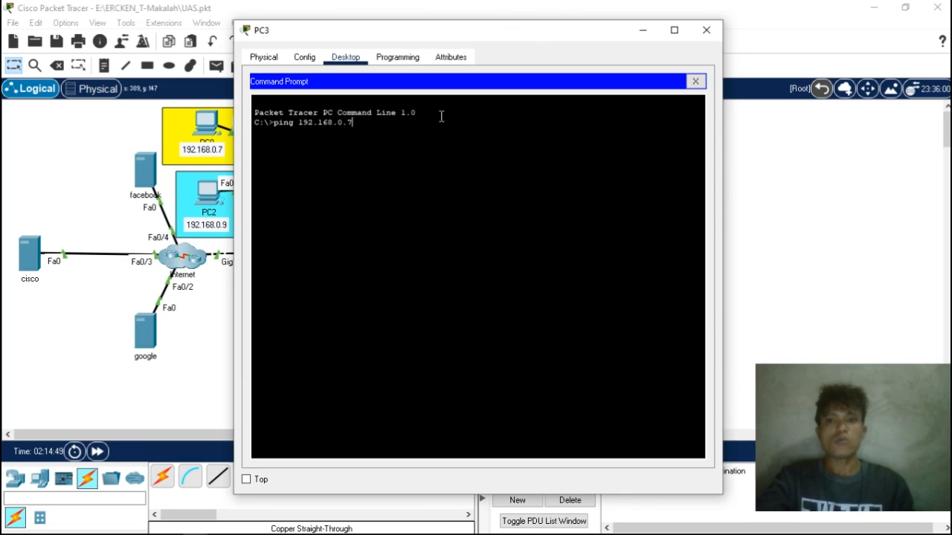
key("Return")
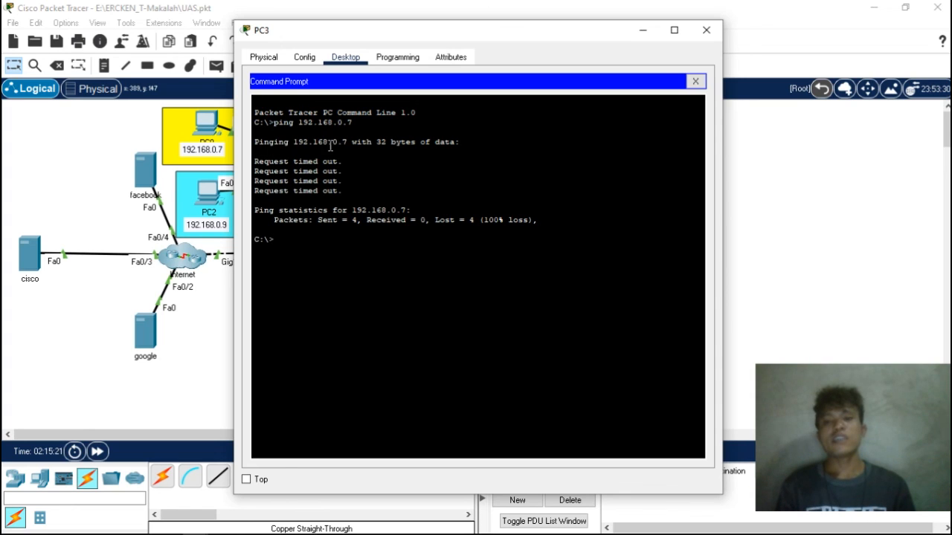